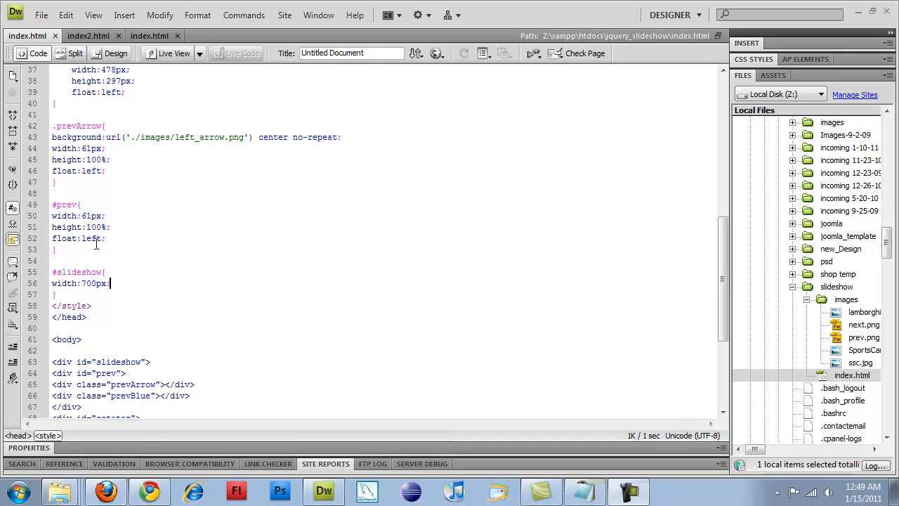
Step: Add height:300px below width:700px in the #slideshow rule and save index.html
{"action": "left_click", "coordinate": [121, 289]}
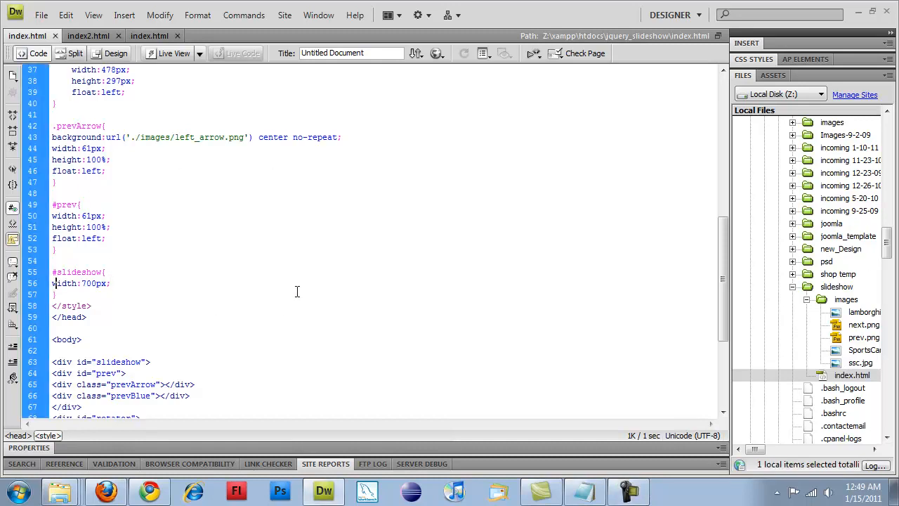
{"action": "key", "text": "Return"}
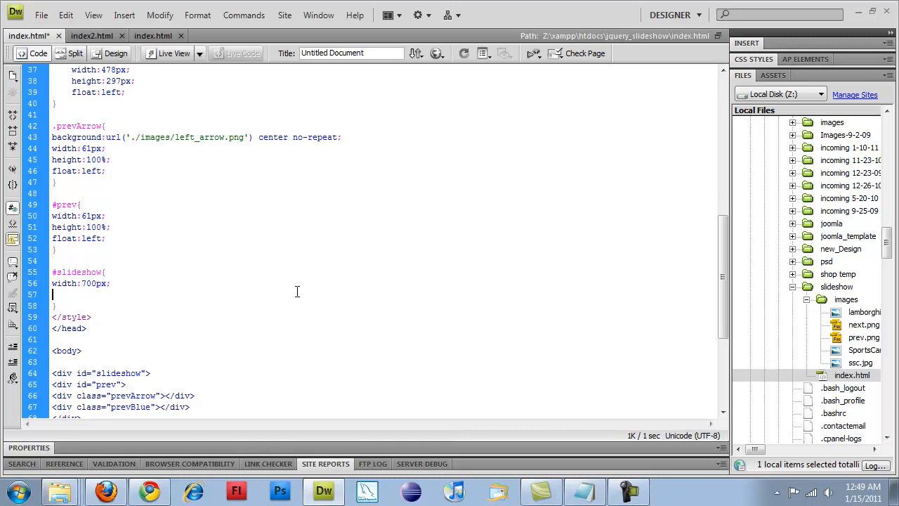
{"action": "type", "text": "height:"}
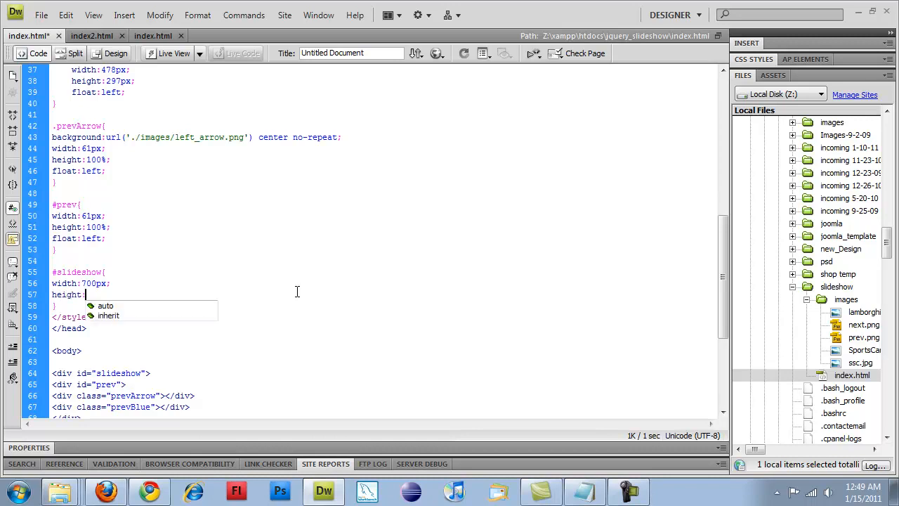
{"action": "type", "text": "300px"}
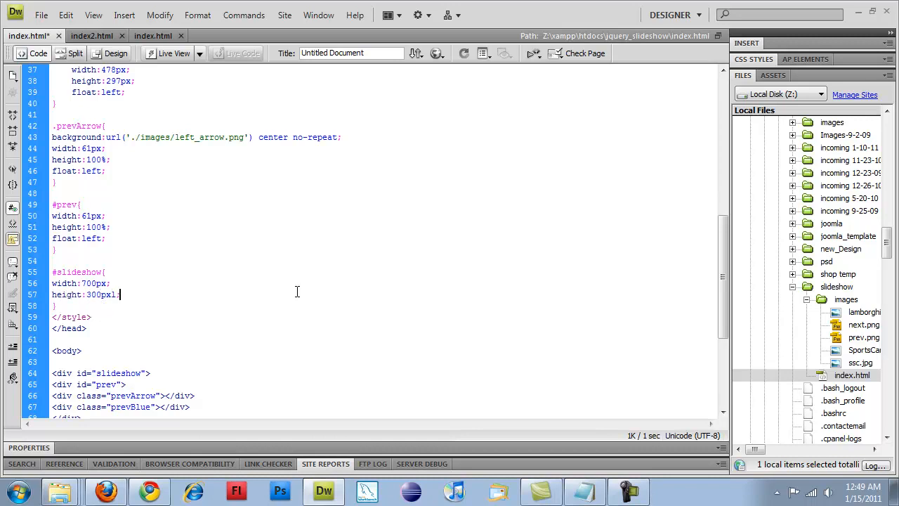
{"action": "type", "text": ";"}
{"action": "key", "text": "Escape"}
{"action": "key", "text": "ctrl+s"}
Step: Reload the slideshow page in Firefox to check the car image, then return to Dreamweaver
{"action": "left_click", "coordinate": [104, 492]}
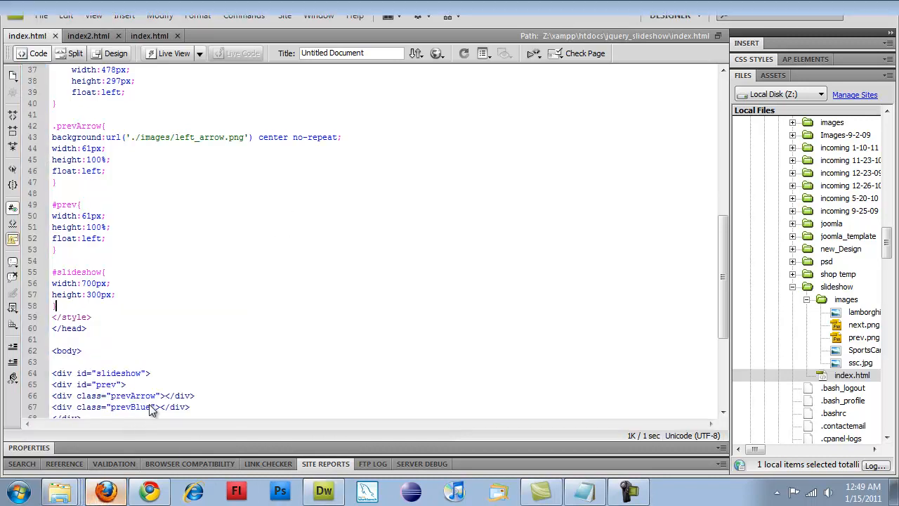
{"action": "key", "text": "F5"}
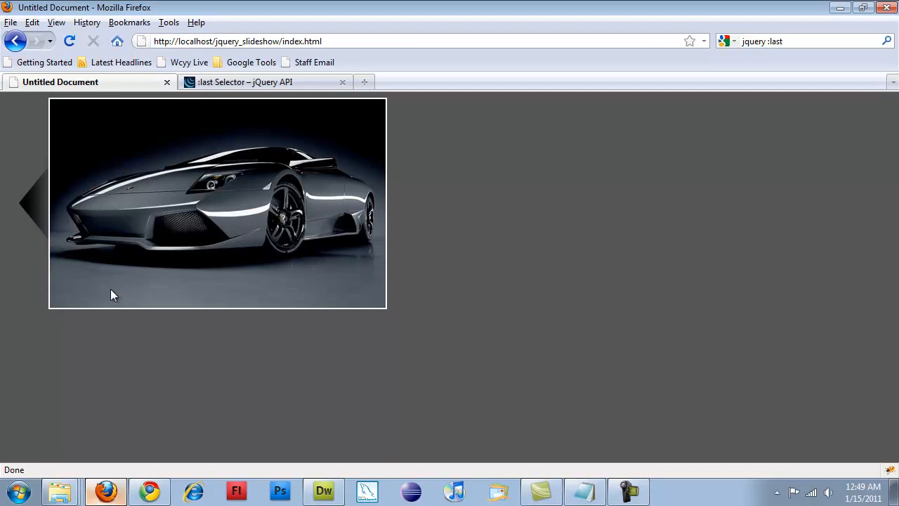
{"action": "left_click", "coordinate": [324, 489]}
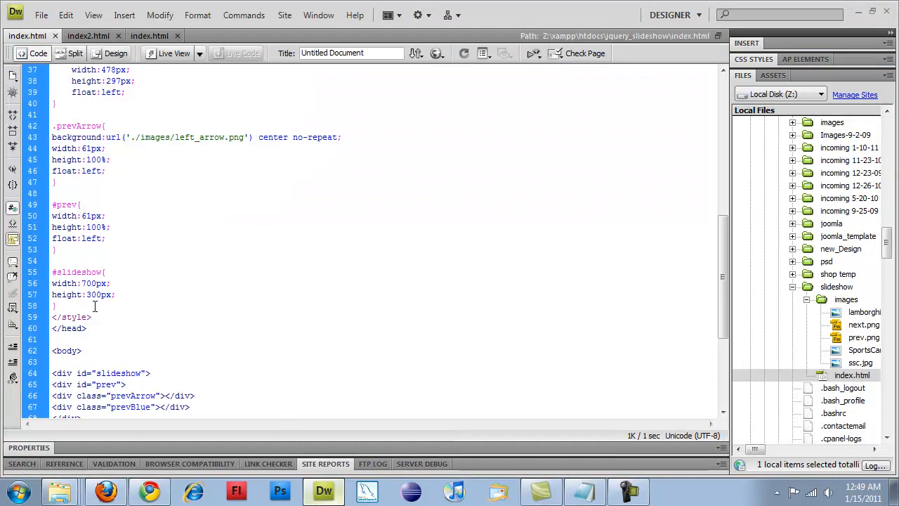
Step: Start a #shadow rule with position:absolute and a centered bottom_shadow background image
{"action": "key", "text": "Return"}
{"action": "key", "text": "Return"}
{"action": "key", "text": "alt+Tab"}
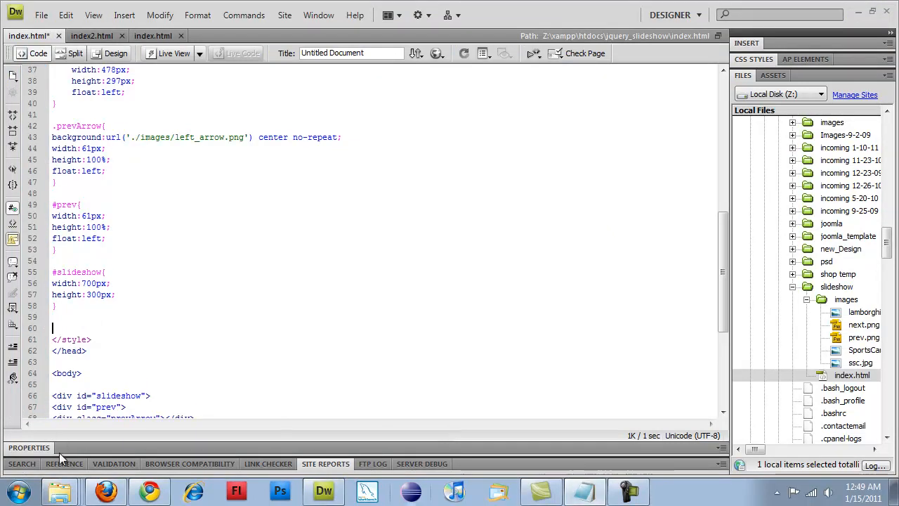
{"action": "left_click", "coordinate": [52, 317]}
{"action": "key", "text": "Return"}
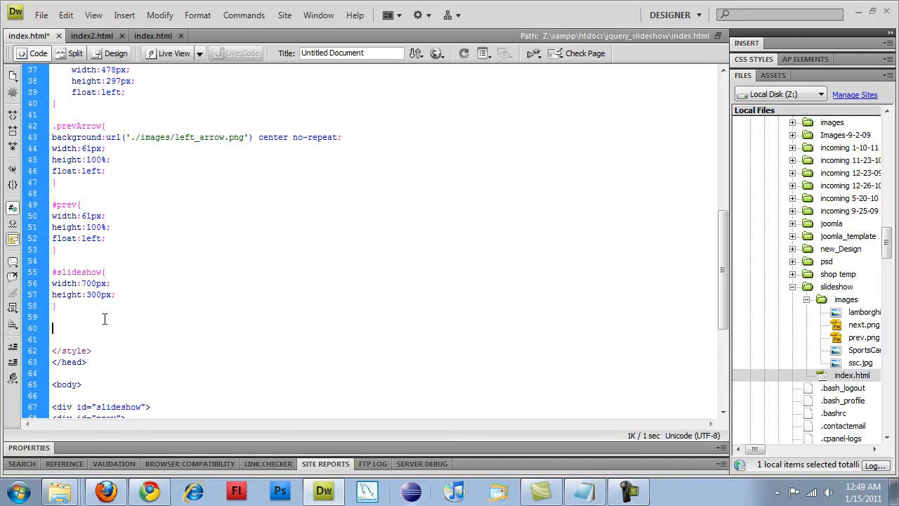
{"action": "type", "text": "#"}
{"action": "type", "text": "hadow{"}
{"action": "key", "text": "Return"}
{"action": "key", "text": "Return"}
{"action": "type", "text": "}"}
{"action": "key", "text": "Up"}
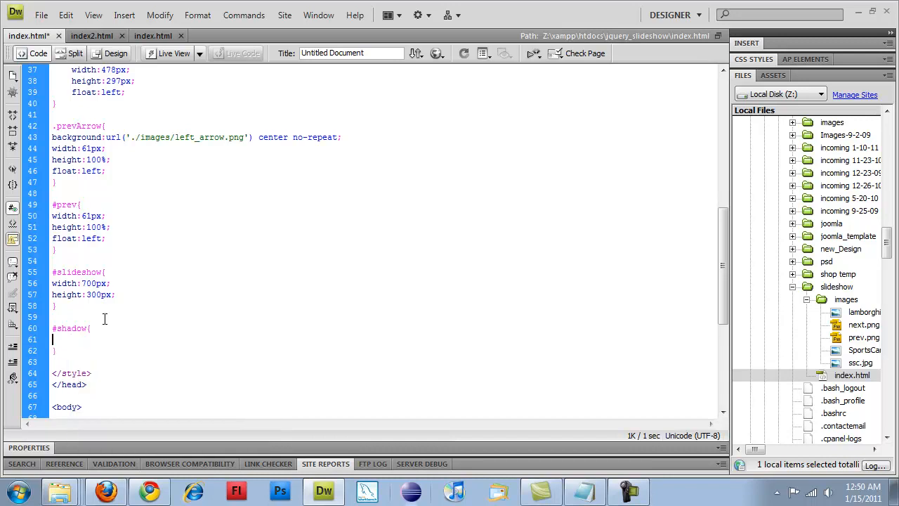
{"action": "type", "text": "p"}
{"action": "type", "text": "ositi"}
{"action": "type", "text": "on:absol"}
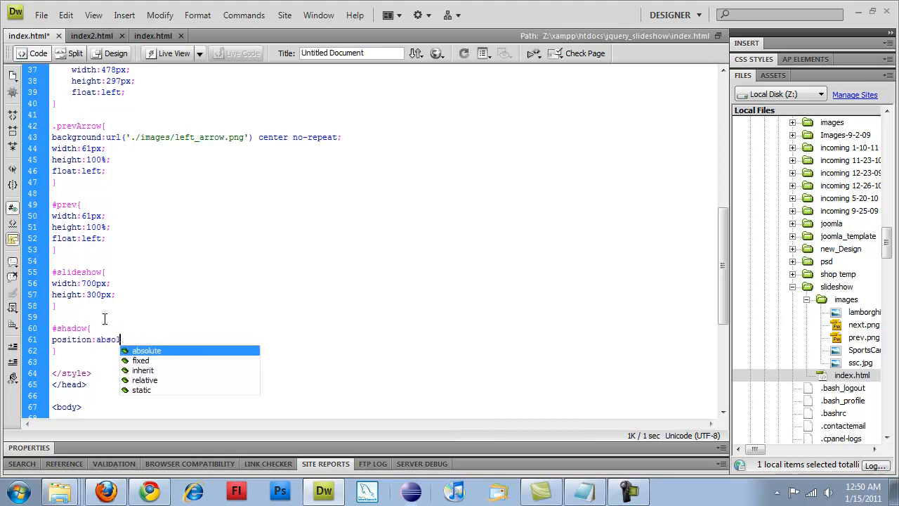
{"action": "type", "text": "ute;"}
{"action": "key", "text": "Return"}
{"action": "type", "text": "background:uyrl"}
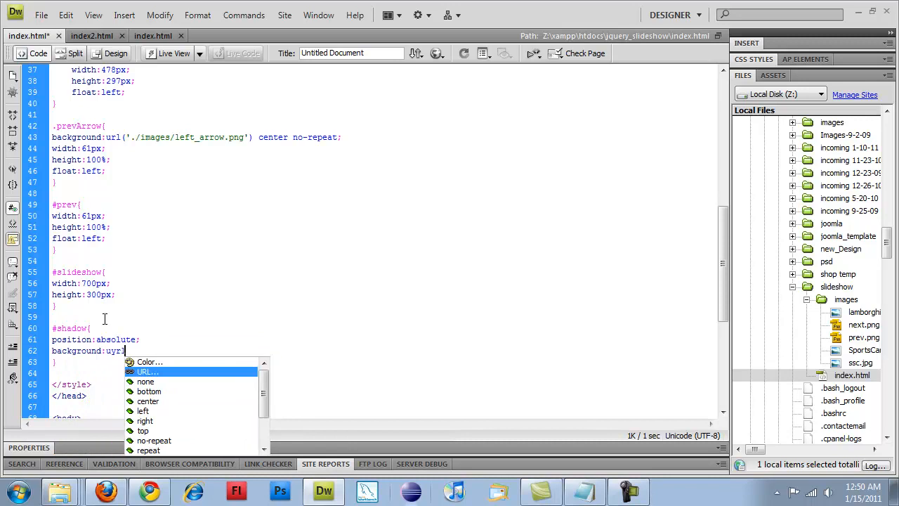
{"action": "key", "text": "BackSpace"}
{"action": "key", "text": "BackSpace"}
{"action": "key", "text": "BackSpace"}
{"action": "type", "text": "rl"}
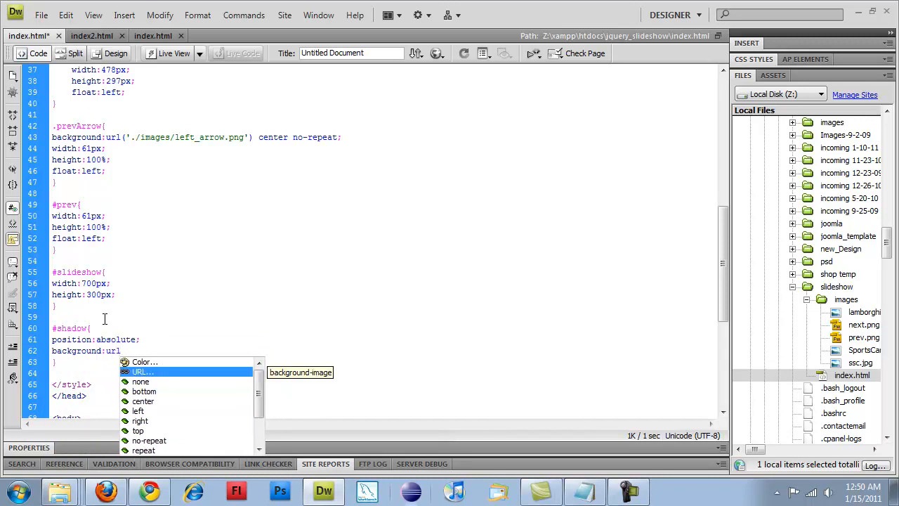
{"action": "type", "text": "('./"}
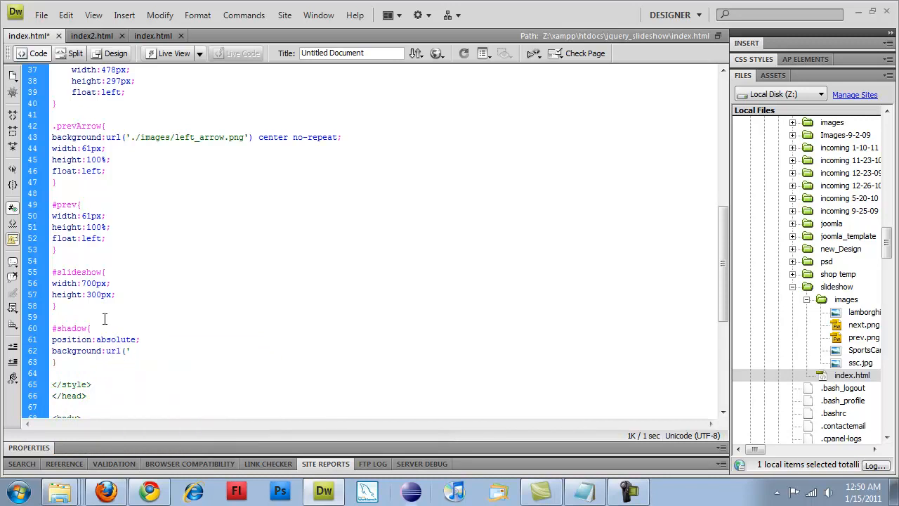
{"action": "type", "text": "images"}
{"action": "type", "text": "/bottom_s"}
{"action": "type", "text": "hadow"}
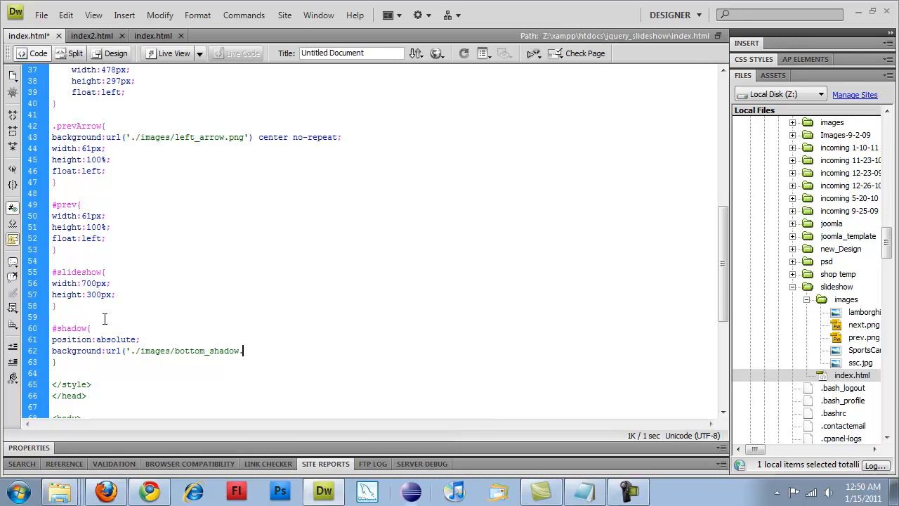
{"action": "type", "text": ".png') no"}
{"action": "type", "text": "-repeat "}
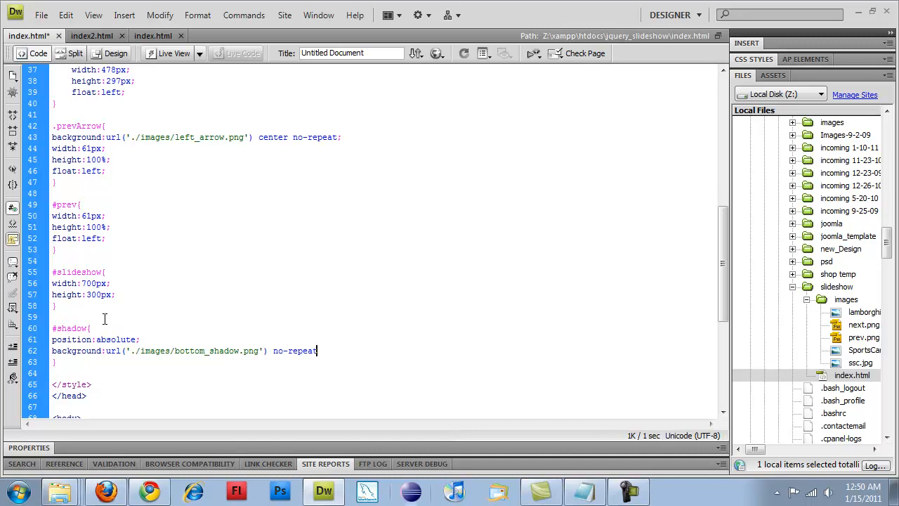
{"action": "type", "text": "top ce"}
{"action": "type", "text": "tner"}
{"action": "key", "text": "BackSpace"}
{"action": "key", "text": "BackSpace"}
{"action": "key", "text": "BackSpace"}
{"action": "type", "text": "nter"}
{"action": "key", "text": "Return"}
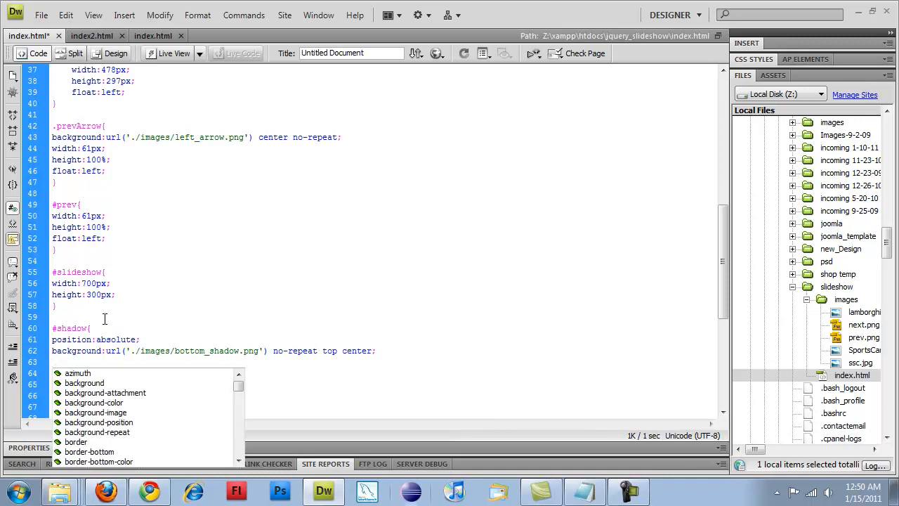
{"action": "type", "text": "bac"}
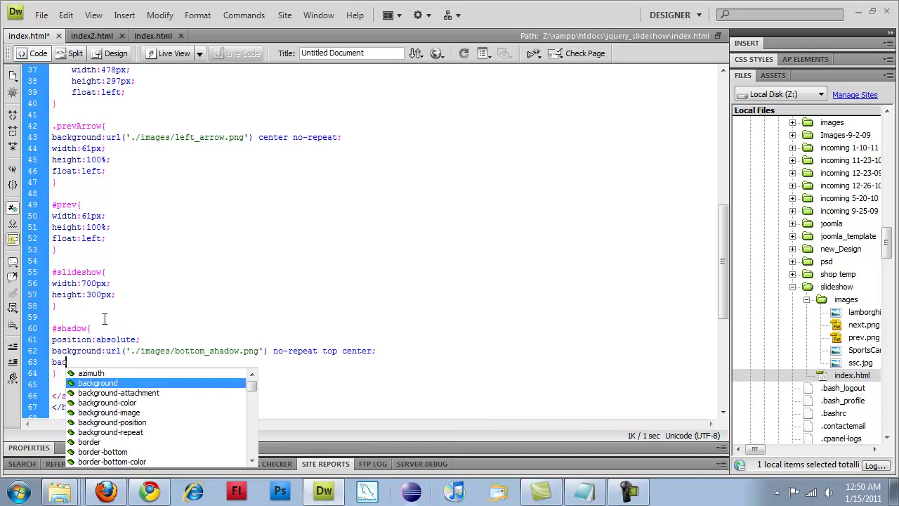
{"action": "key", "text": "BackSpace"}
{"action": "type", "text": "ot"}
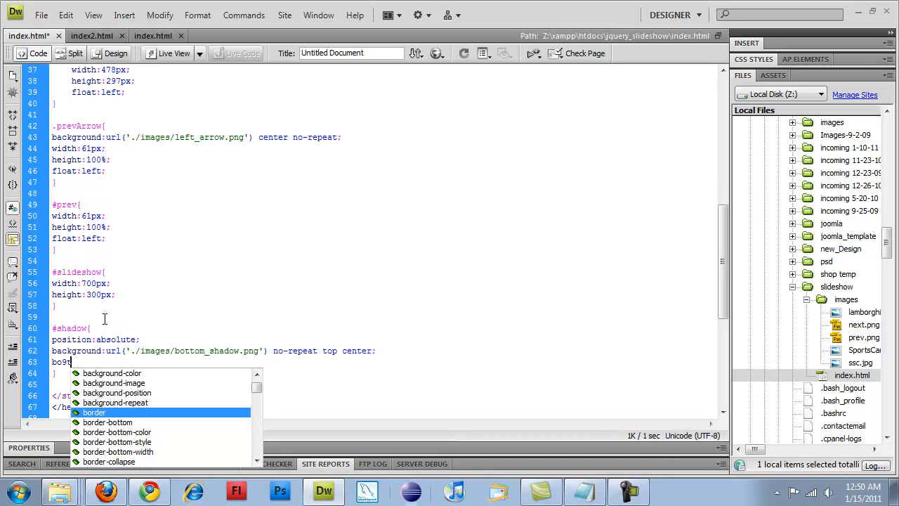
{"action": "type", "text": "tom"}
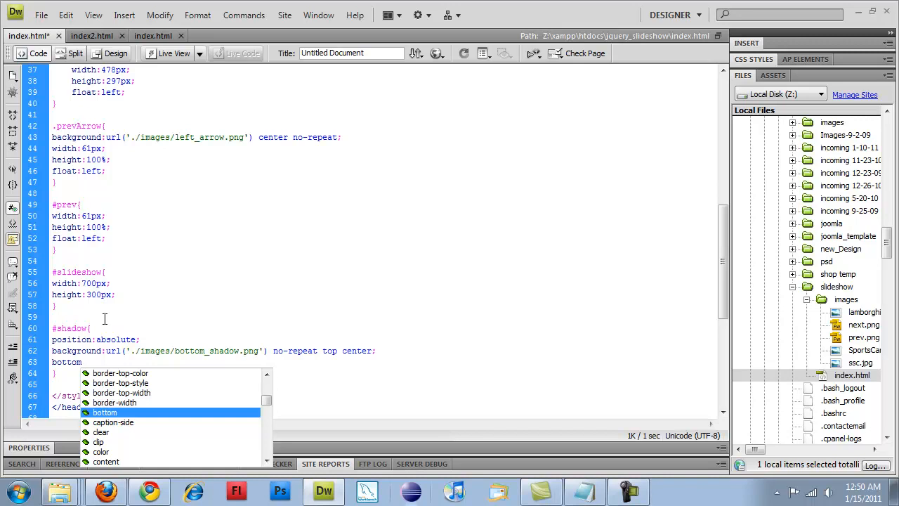
{"action": "type", "text": ":-20"}
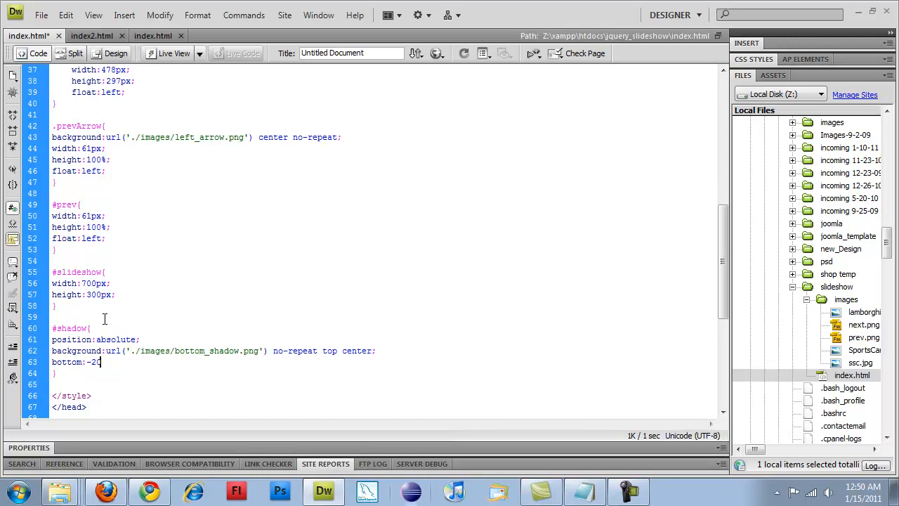
{"action": "type", "text": "px;"}
Step: Give #shadow height:20px and width:478px, save, and view the page in Firefox
{"action": "key", "text": "Return"}
{"action": "type", "text": "height:"}
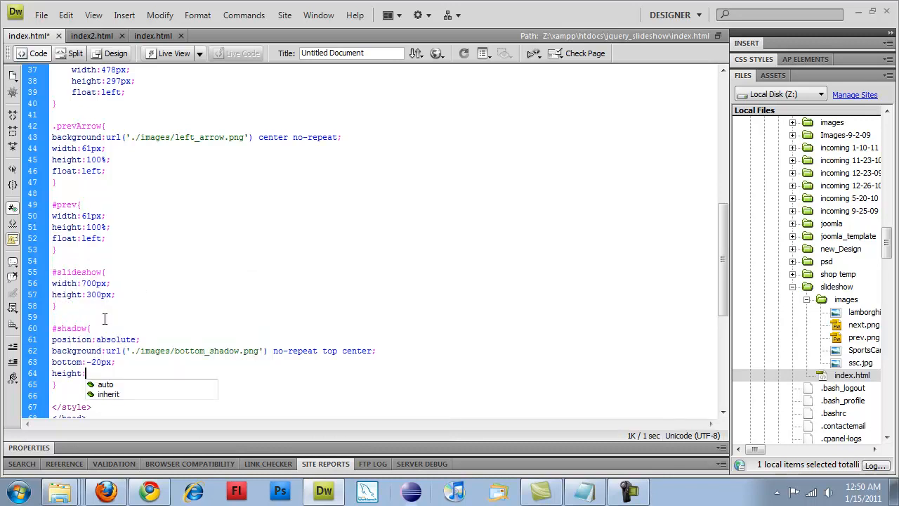
{"action": "type", "text": "20px;"}
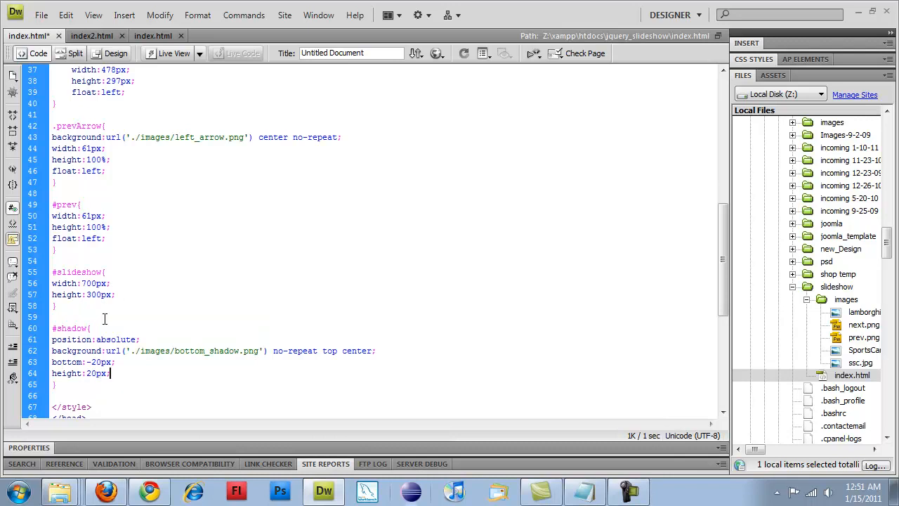
{"action": "key", "text": "Return"}
{"action": "type", "text": "width"}
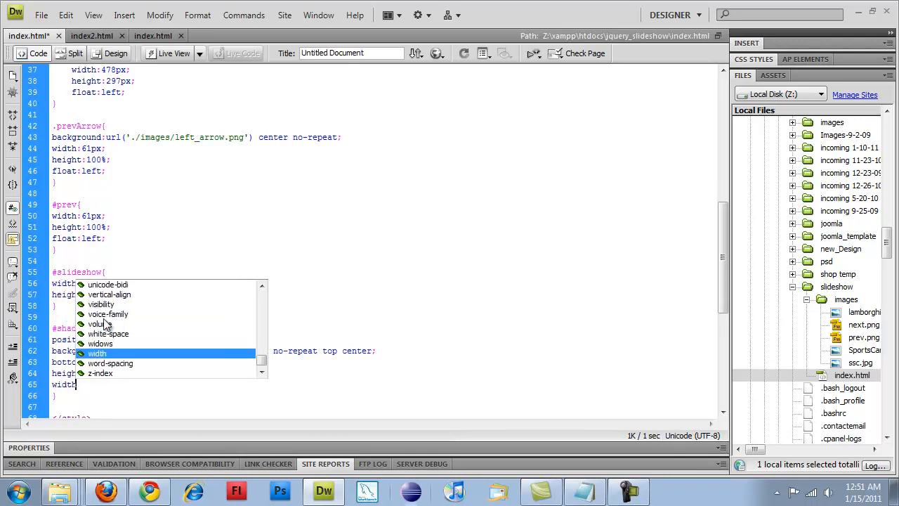
{"action": "type", "text": ":"}
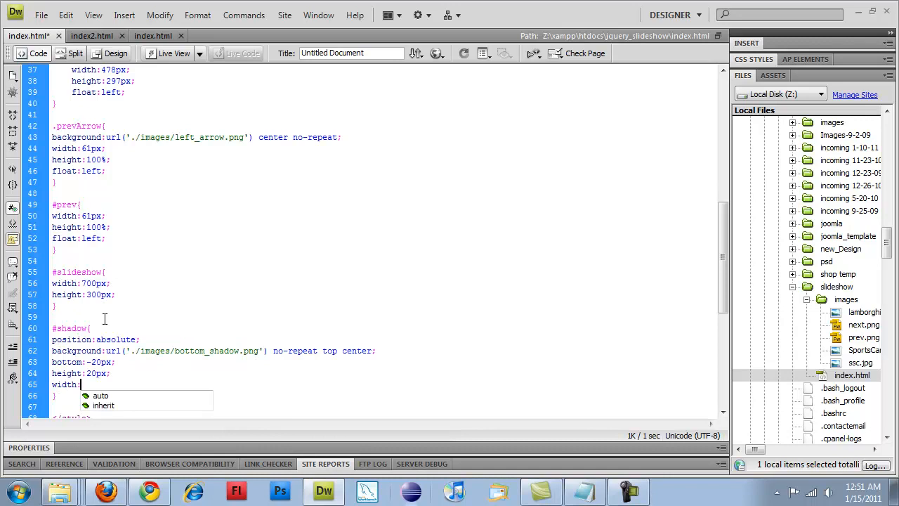
{"action": "type", "text": "47"}
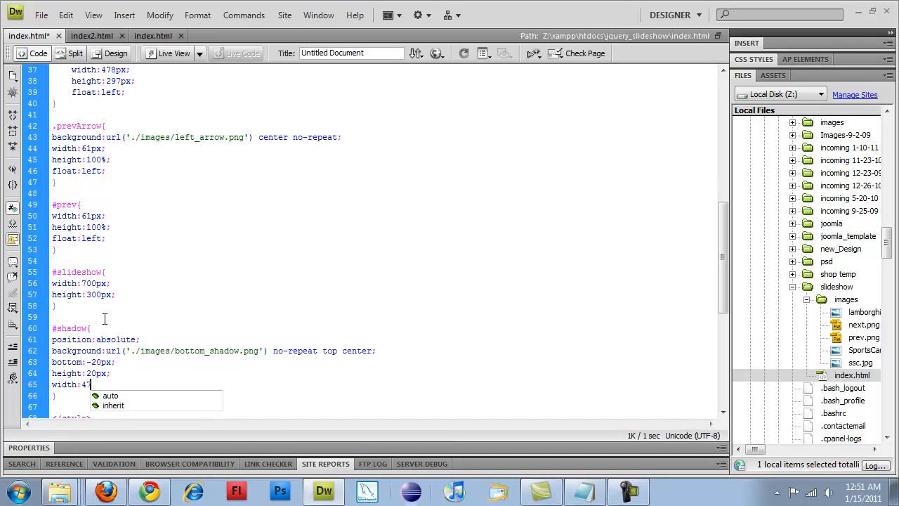
{"action": "type", "text": "8px;"}
{"action": "key", "text": "ctrl+s"}
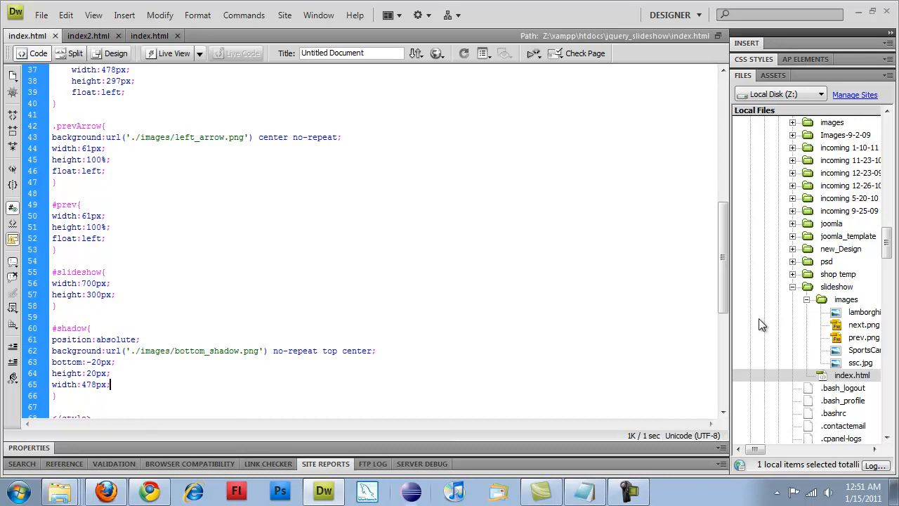
{"action": "left_click", "coordinate": [106, 490]}
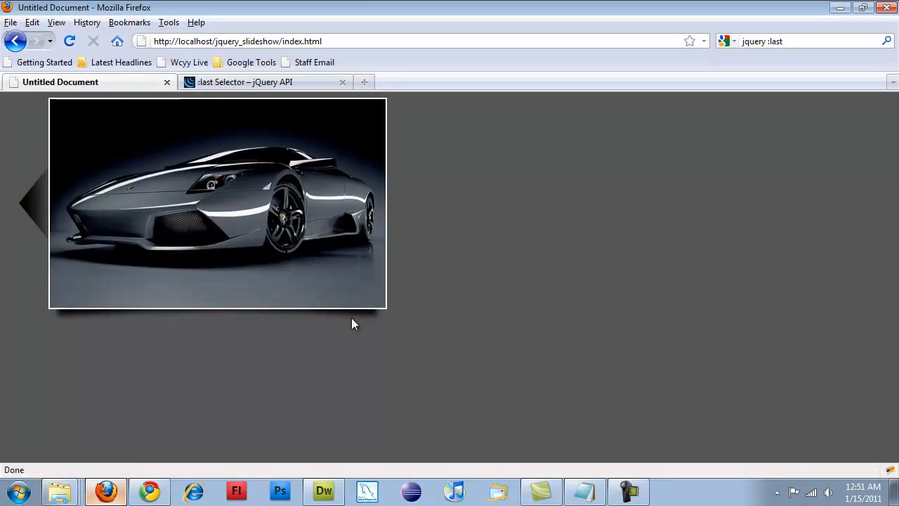
Step: Duplicate the .prevArrow and #prev rules below and rename the copied #prev to #next
{"action": "left_click", "coordinate": [324, 491]}
{"action": "scroll", "coordinate": [253, 279], "scroll_direction": "up", "scroll_amount": 4}
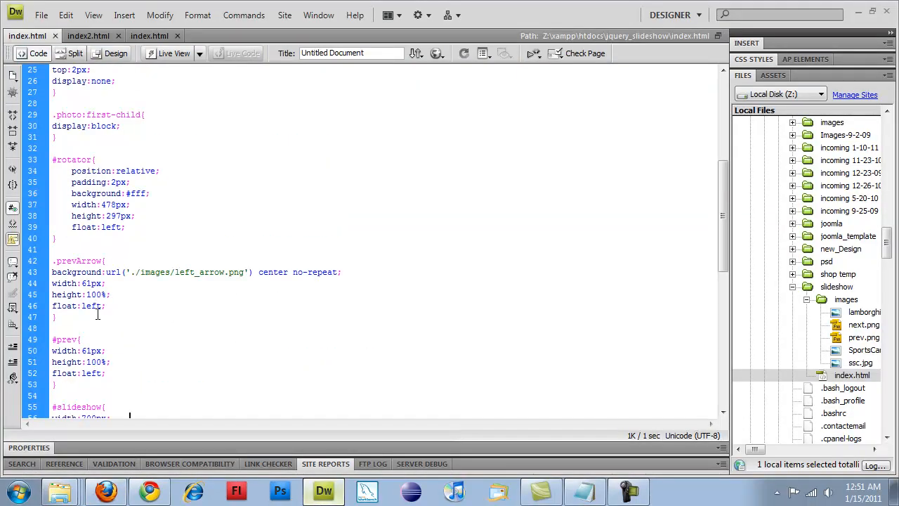
{"action": "left_click_drag", "start_coordinate": [62, 317], "coordinate": [52, 260]}
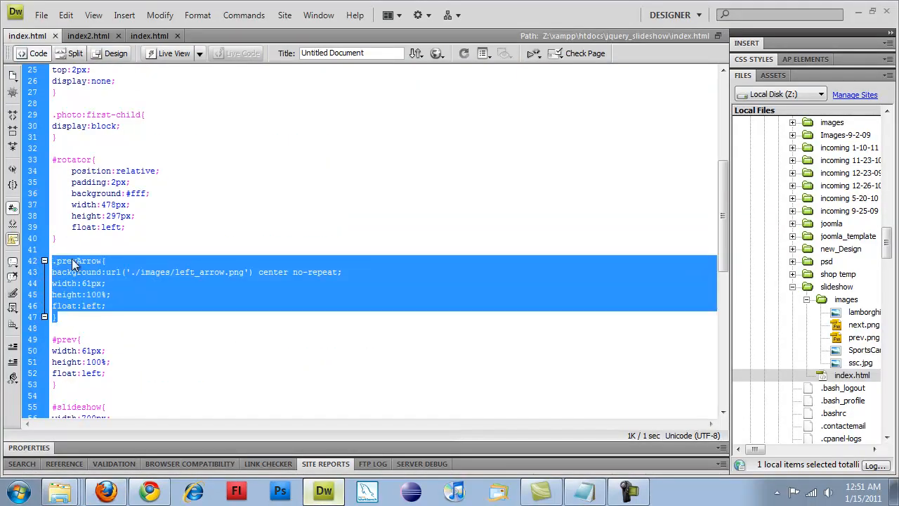
{"action": "left_click", "coordinate": [73, 316]}
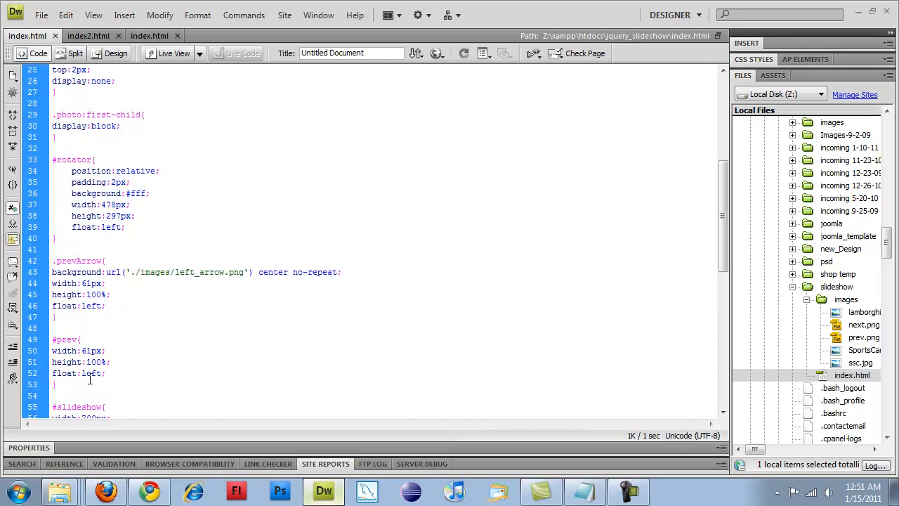
{"action": "left_click_drag", "start_coordinate": [74, 385], "coordinate": [55, 261]}
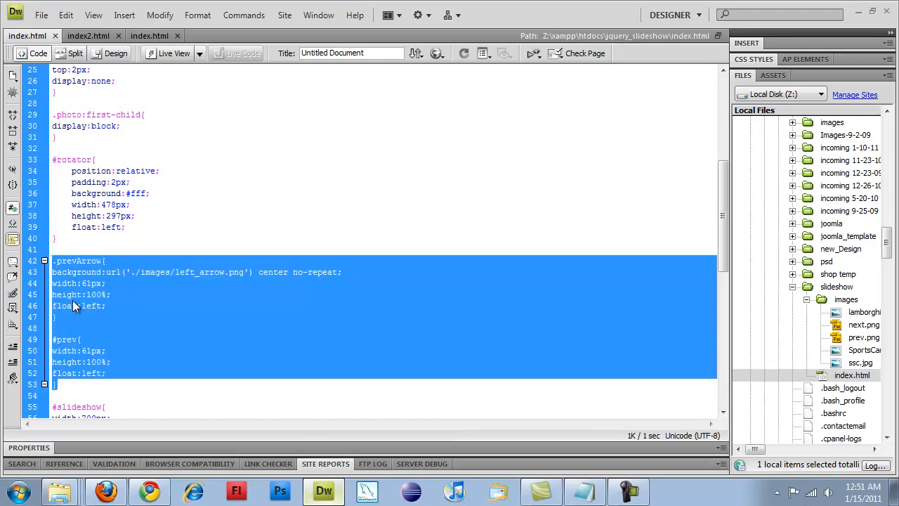
{"action": "left_click", "coordinate": [68, 384]}
{"action": "type", "text": ".prevArrow{ background:url('./images/left_arrow.png') center no-repeat; width:61px; height:100%; float:left; }  #prev{ width:61px; height:100%; float:left; }"}
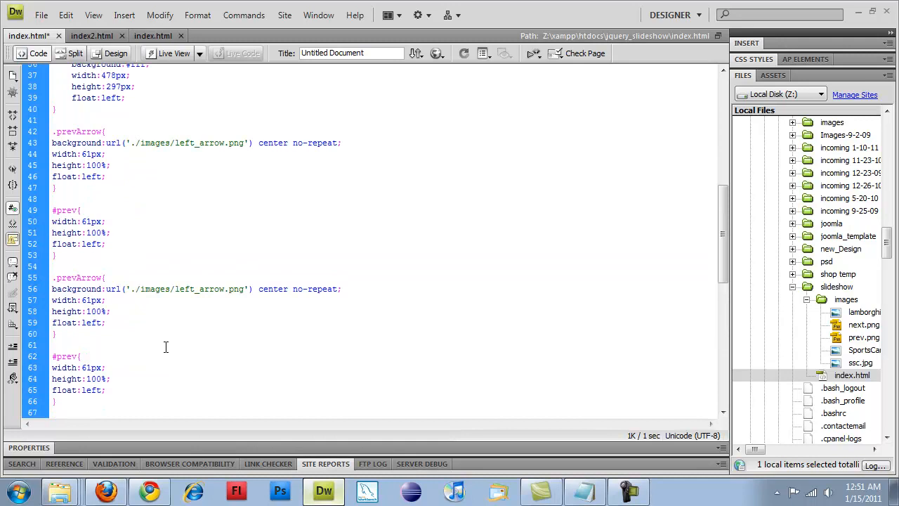
{"action": "left_click", "coordinate": [80, 359]}
{"action": "key", "text": "BackSpace"}
{"action": "key", "text": "BackSpace"}
{"action": "key", "text": "BackSpace"}
{"action": "type", "text": "next"}
{"action": "key", "text": "ctrl+s"}
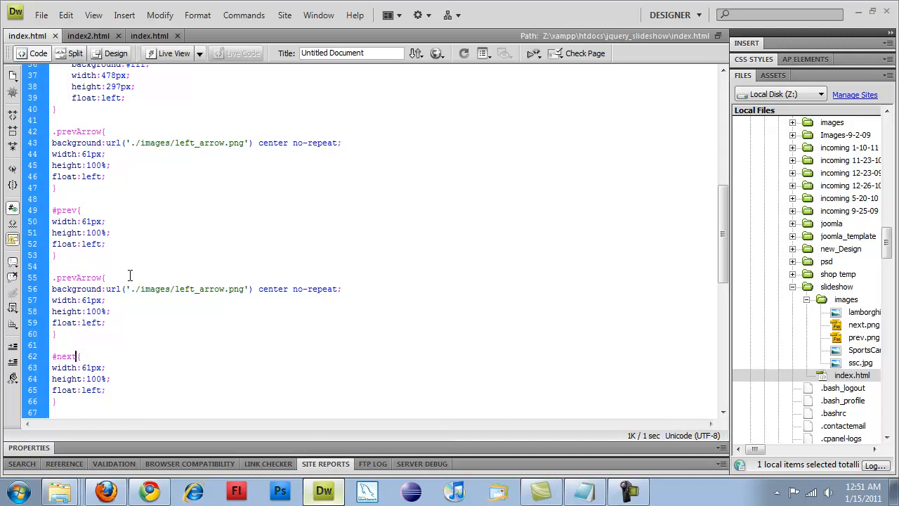
Step: Change the copy's image to right_arrow.png and rename its class to .nextArrow
{"action": "double_click", "coordinate": [184, 288]}
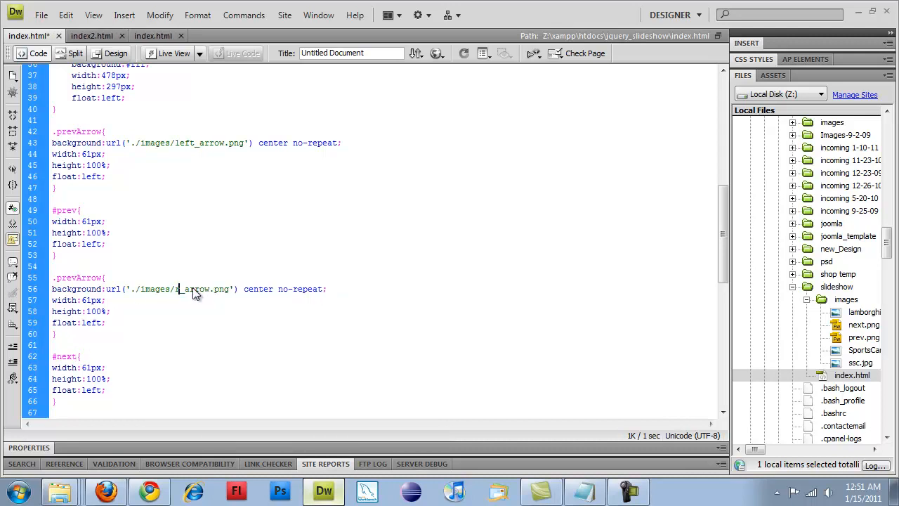
{"action": "type", "text": "right"}
{"action": "key", "text": "ctrl+a"}
{"action": "scroll", "coordinate": [193, 287], "scroll_direction": "down", "scroll_amount": 7}
{"action": "left_click", "coordinate": [207, 288]}
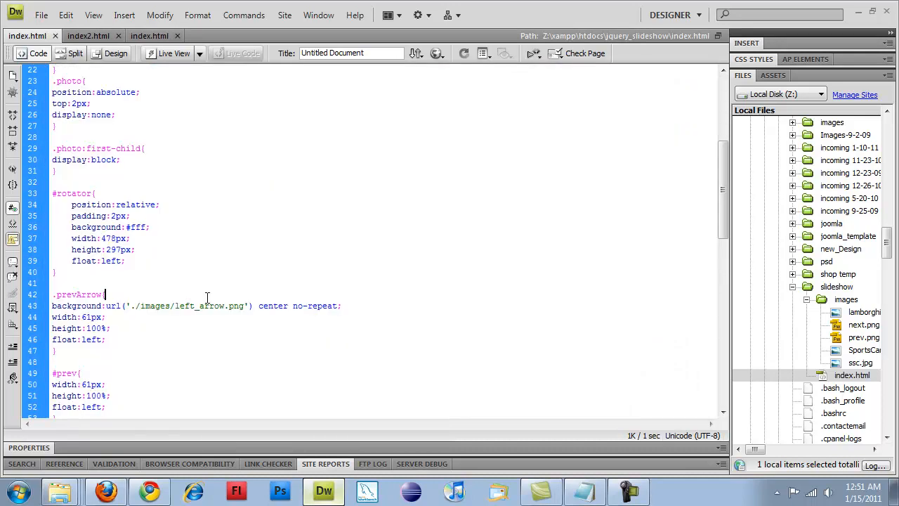
{"action": "scroll", "coordinate": [203, 280], "scroll_direction": "down", "scroll_amount": 3}
{"action": "scroll", "coordinate": [84, 330], "scroll_direction": "down", "scroll_amount": 2}
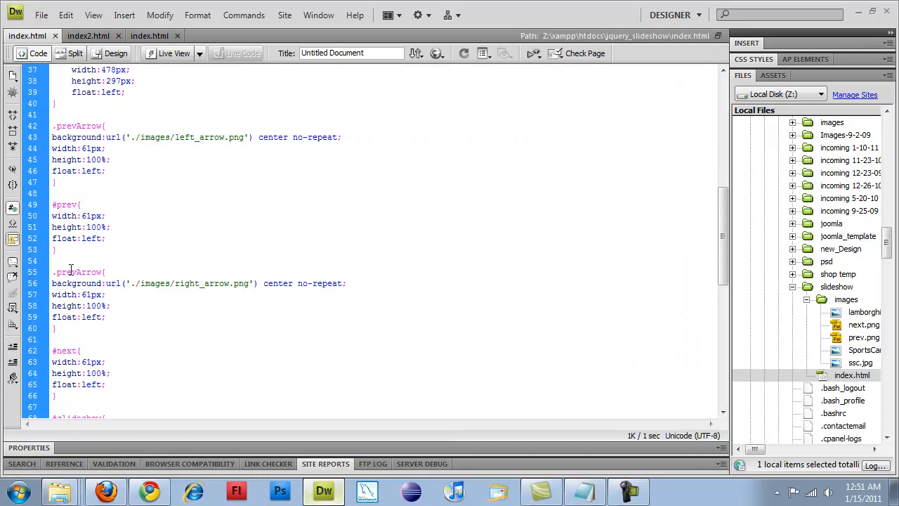
{"action": "left_click", "coordinate": [75, 271]}
{"action": "key", "text": "BackSpace"}
{"action": "key", "text": "BackSpace"}
{"action": "key", "text": "BackSpace"}
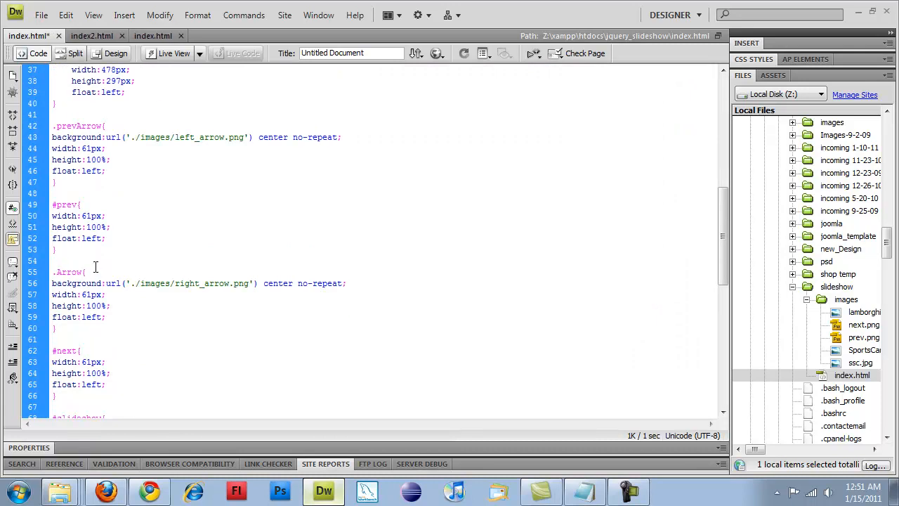
{"action": "type", "text": "next"}
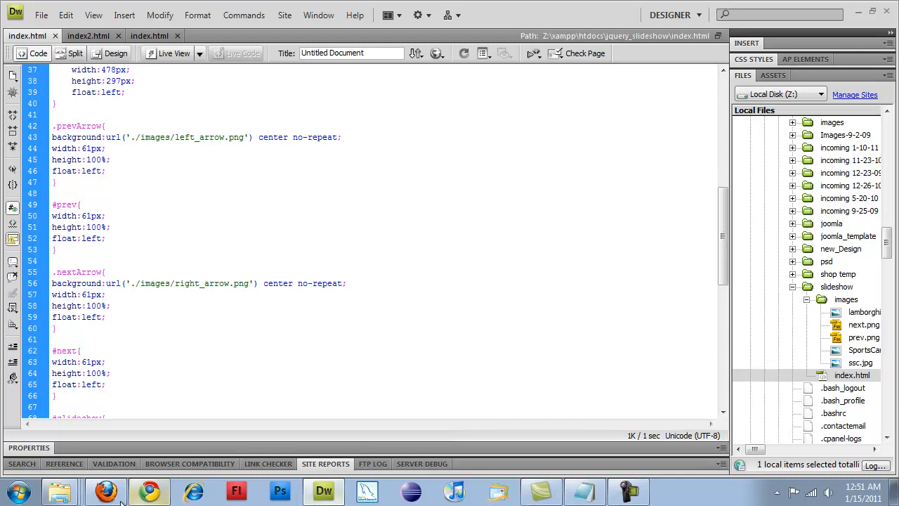
Step: Reload the page in Firefox to check the new right arrow, then return to Dreamweaver
{"action": "key", "text": "alt+Tab"}
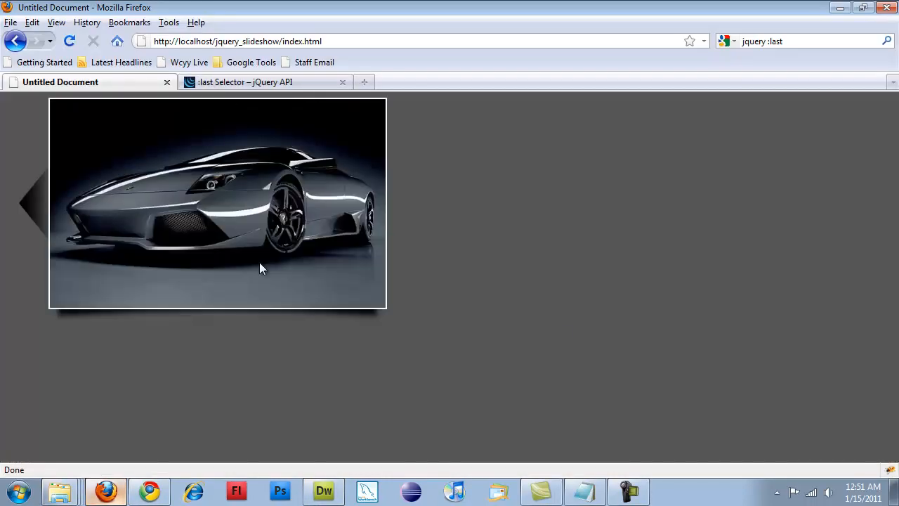
{"action": "key", "text": "F5"}
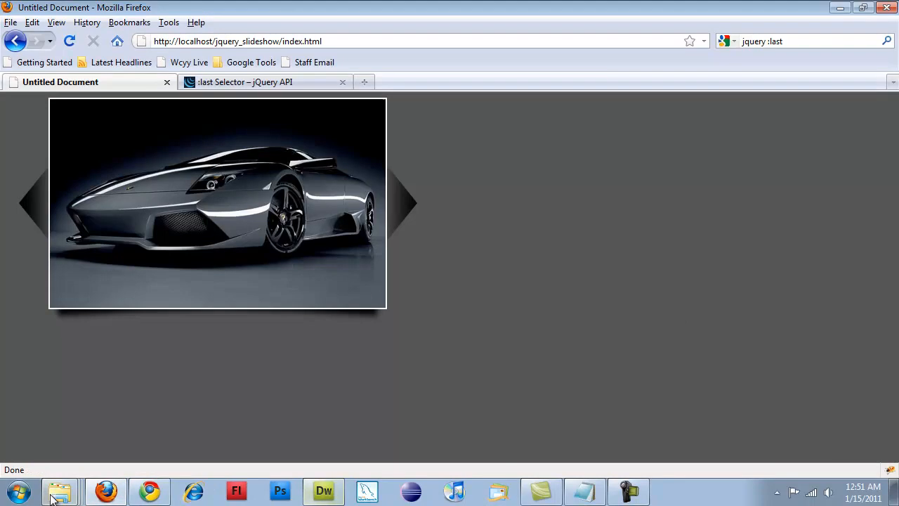
{"action": "left_click", "coordinate": [323, 491]}
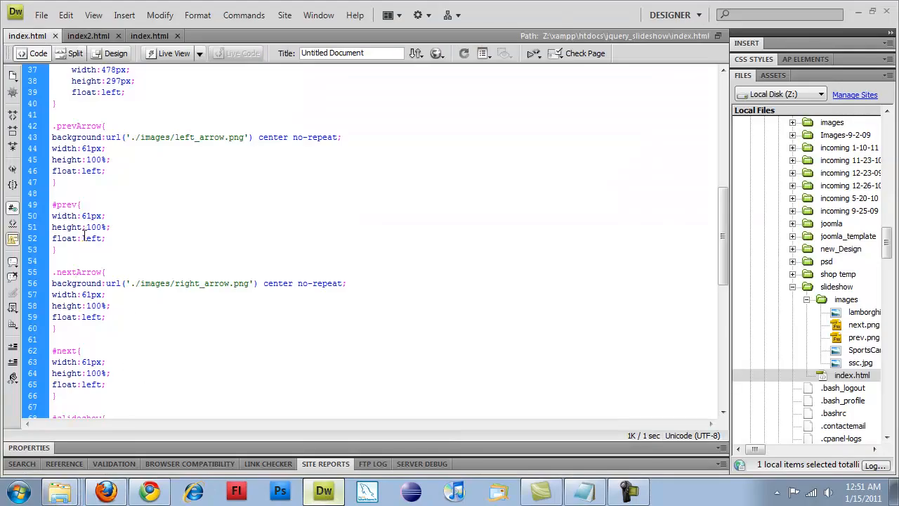
Step: Create a .prevBlue rule copied from .prevArrow using left_arrow_blue.png and save
{"action": "left_click", "coordinate": [67, 182]}
{"action": "key", "text": "Return"}
{"action": "key", "text": "Return"}
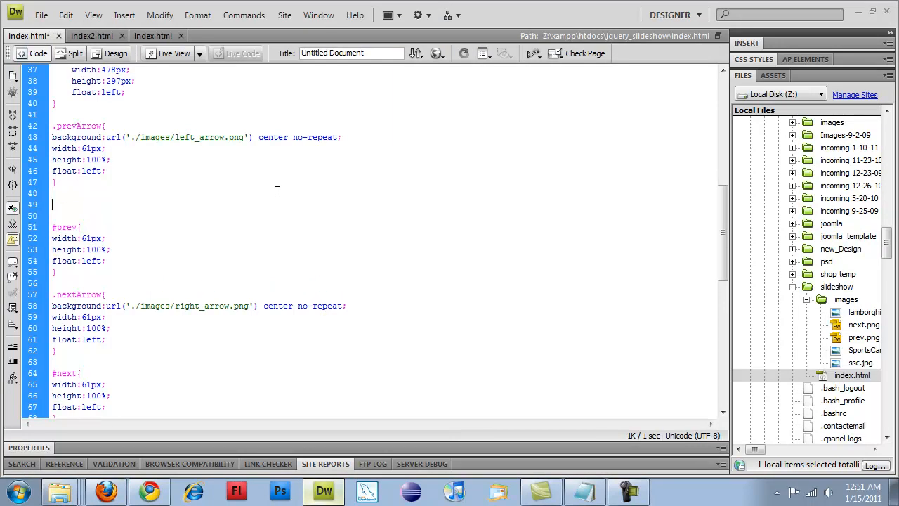
{"action": "type", "text": ".prev"}
{"action": "type", "text": "Blue"}
{"action": "left_click_drag", "start_coordinate": [57, 182], "coordinate": [42, 126]}
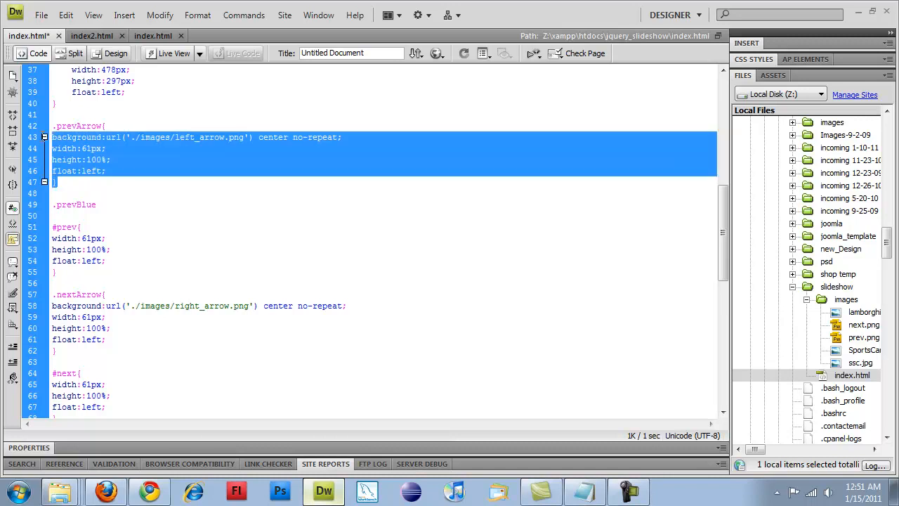
{"action": "key", "text": "ctrl+c"}
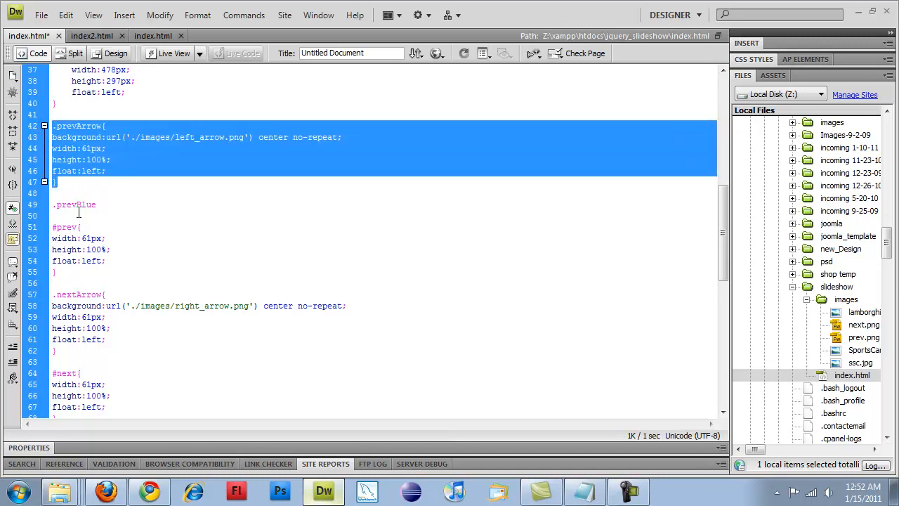
{"action": "triple_click", "coordinate": [106, 205]}
{"action": "key", "text": "ctrl+v"}
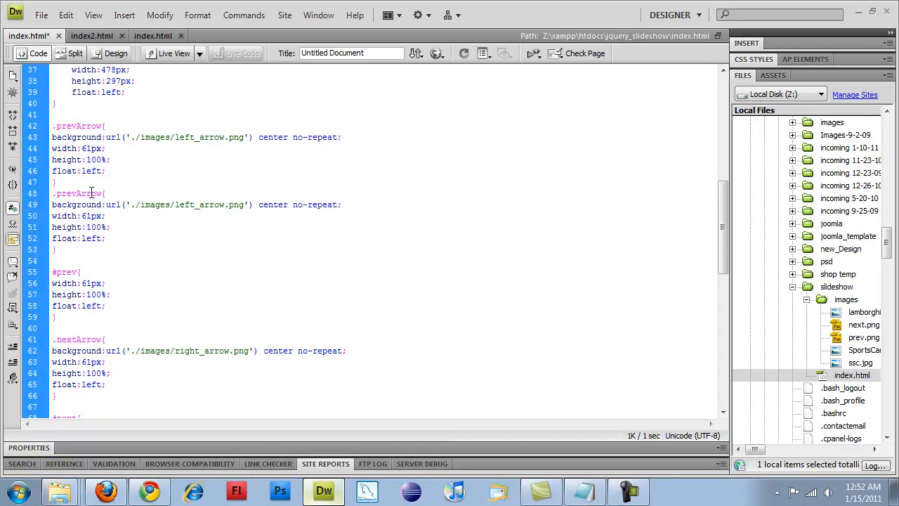
{"action": "left_click_drag", "start_coordinate": [77, 193], "coordinate": [103, 193]}
{"action": "type", "text": "Blue"}
{"action": "type", "text": "_"}
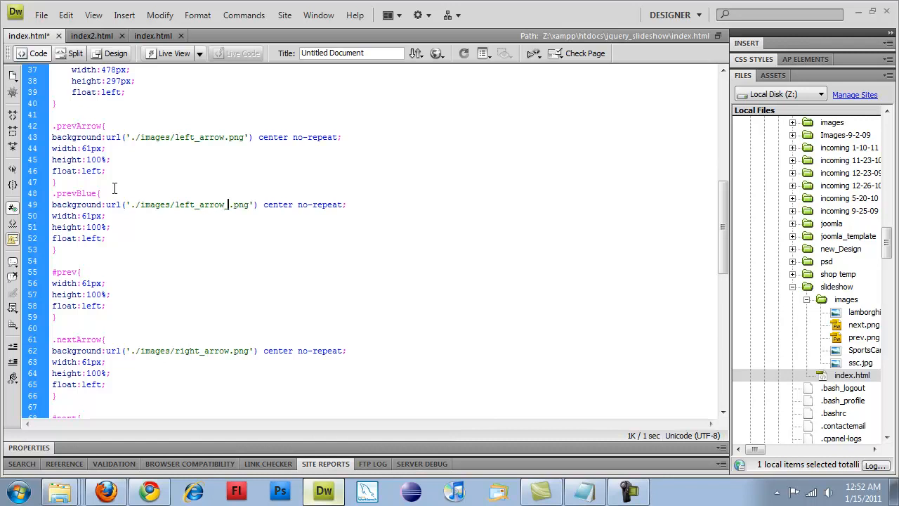
{"action": "type", "text": "blue"}
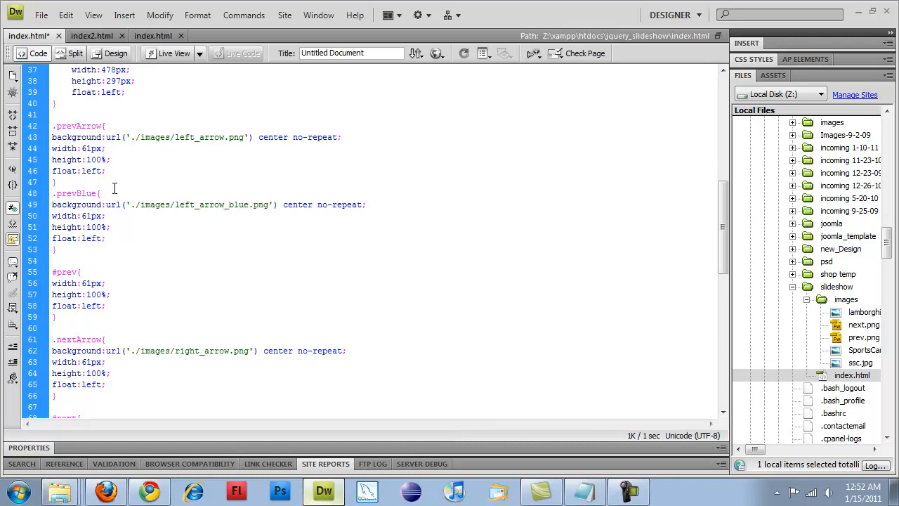
{"action": "key", "text": "ctrl+s"}
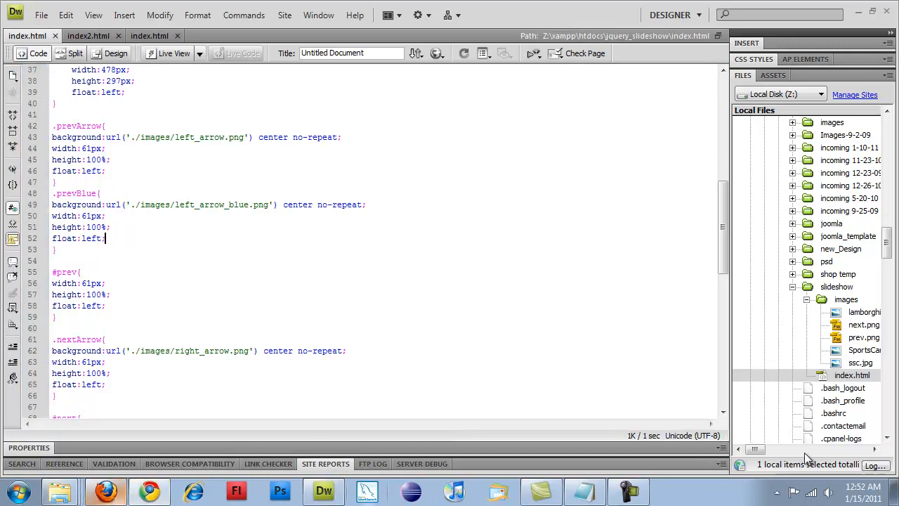
Step: Reload the slideshow page in Firefox to see the blue left arrow
{"action": "left_click", "coordinate": [105, 491]}
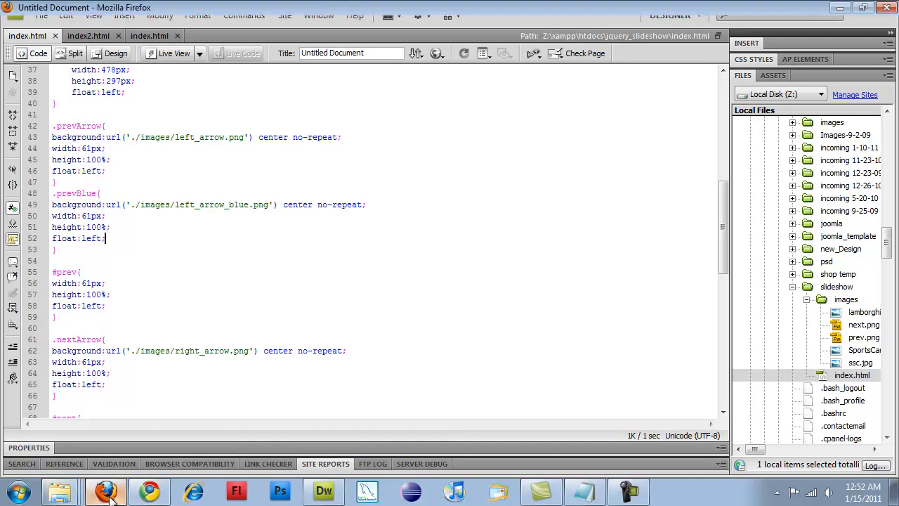
{"action": "key", "text": "F5"}
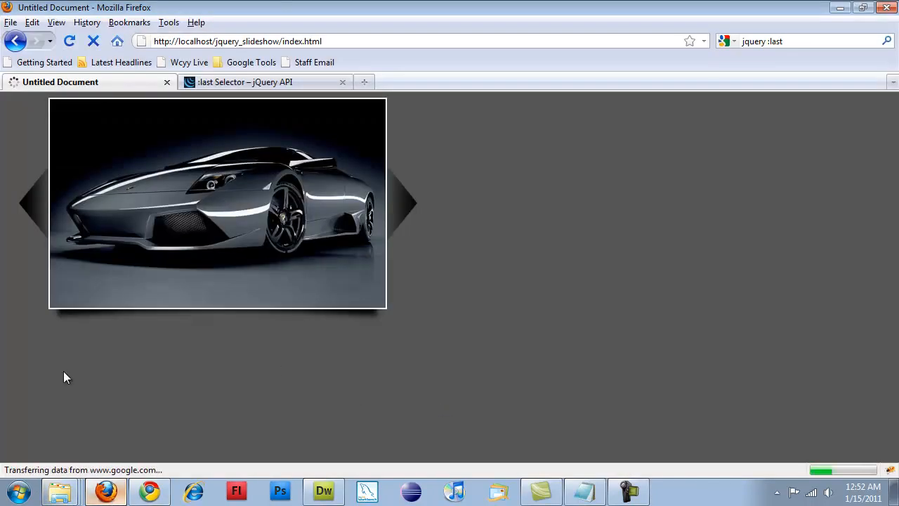
Step: Add position:absolute to .prevBlue and .prevArrow, save, and switch to Firefox
{"action": "left_click", "coordinate": [323, 490]}
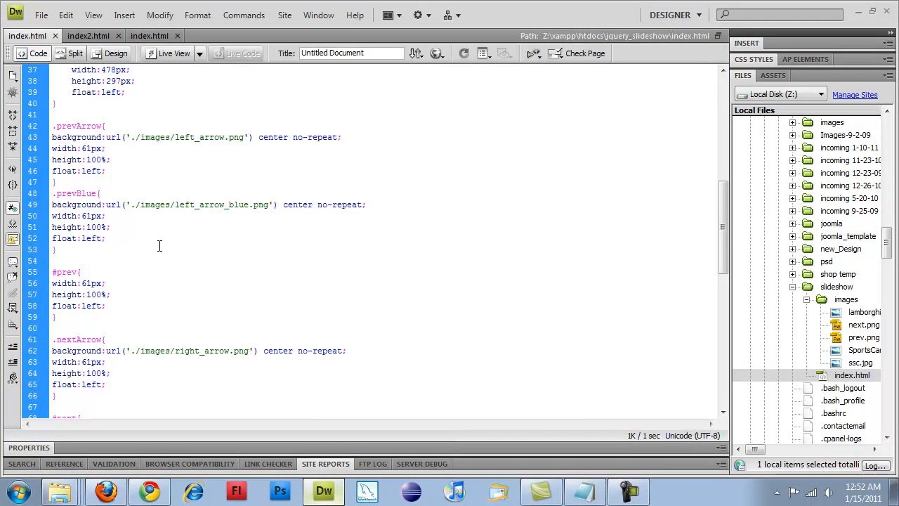
{"action": "key", "text": "Return"}
{"action": "type", "text": "pos"}
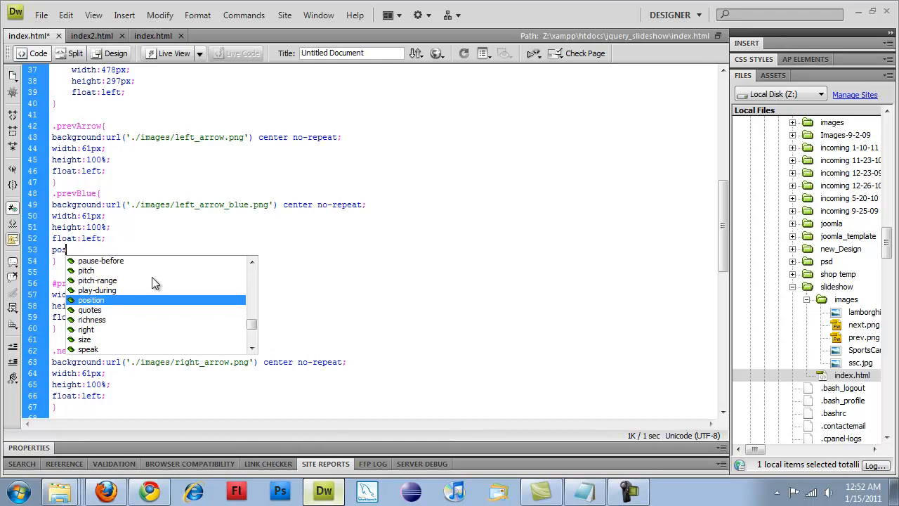
{"action": "type", "text": "ition:absol"}
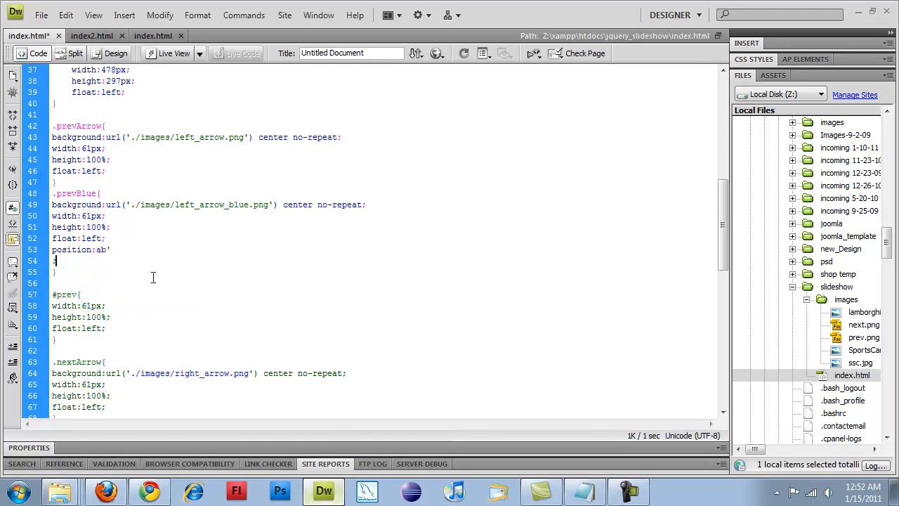
{"action": "type", "text": "ute;"}
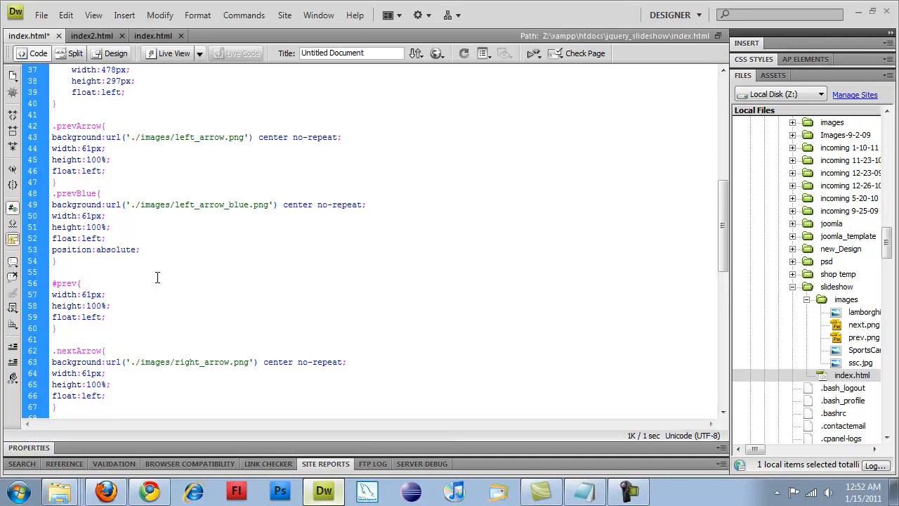
{"action": "triple_click", "coordinate": [141, 249]}
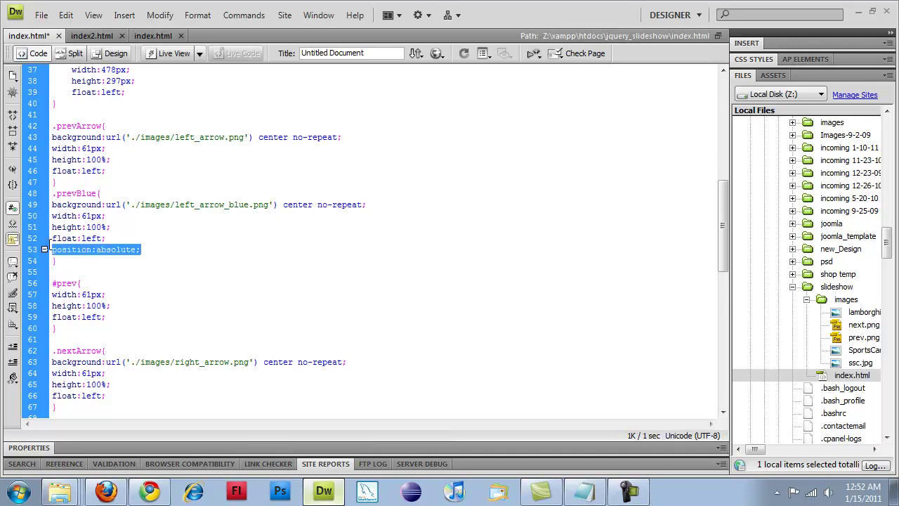
{"action": "left_click", "coordinate": [105, 172]}
{"action": "key", "text": "Return"}
{"action": "key", "text": "ctrl+v"}
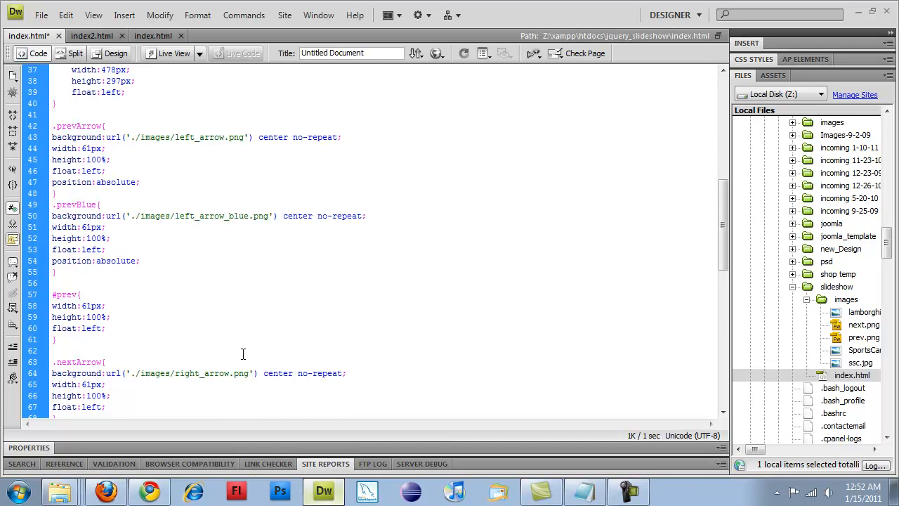
{"action": "key", "text": "ctrl+s"}
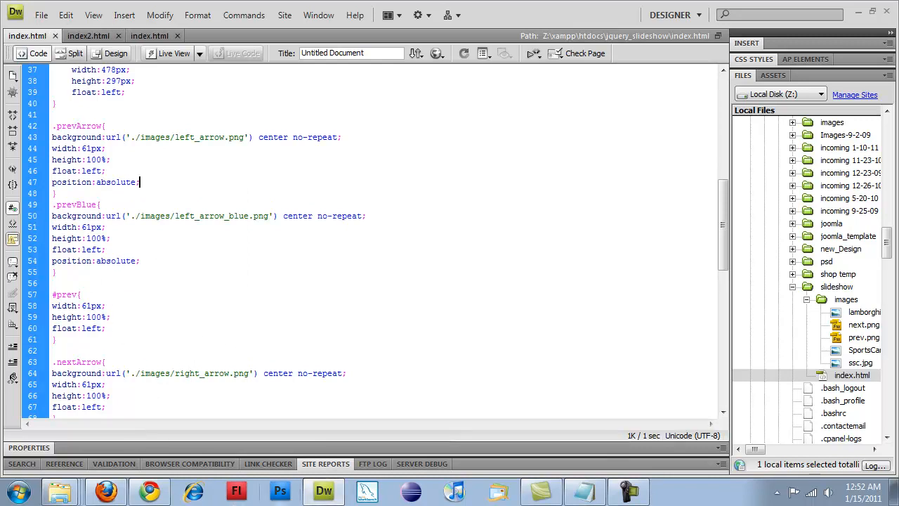
{"action": "left_click", "coordinate": [105, 491]}
Step: Reload the page in Firefox to check the blue arrow, then return to Dreamweaver
{"action": "key", "text": "F5"}
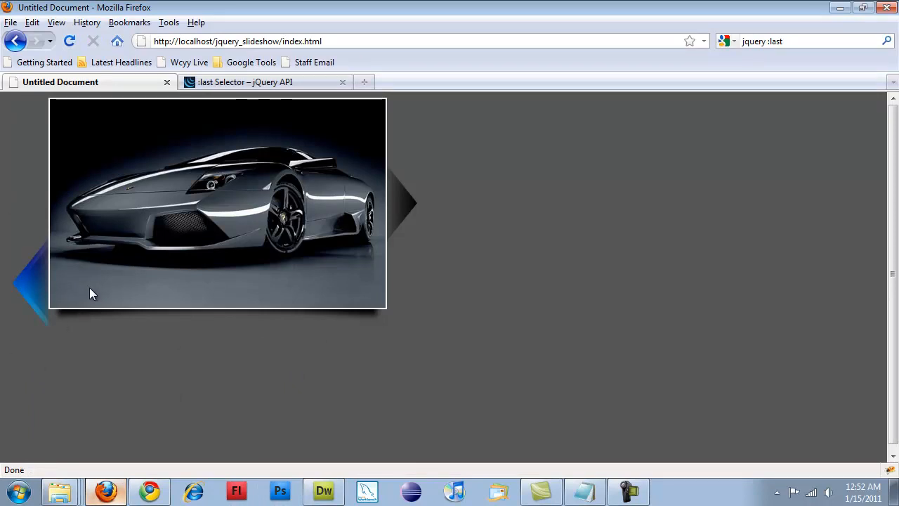
{"action": "key", "text": "alt+Tab"}
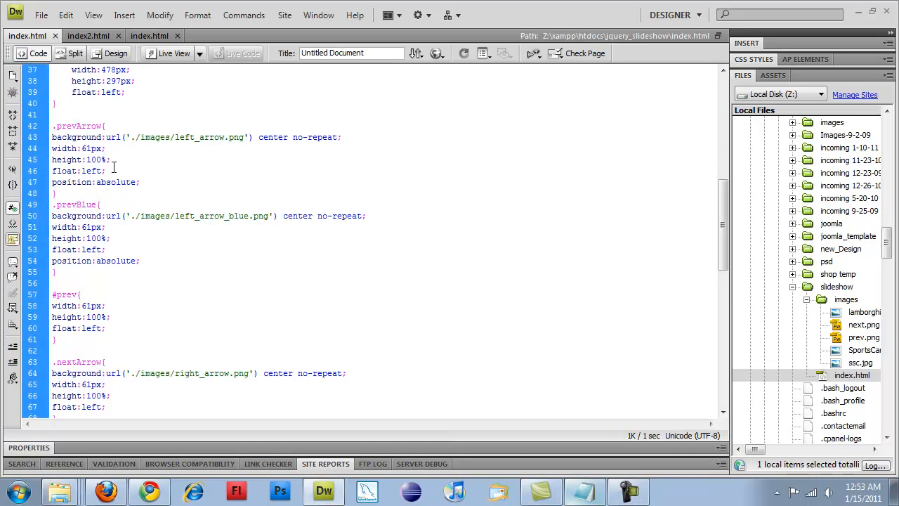
Step: Remove float:left from .prevArrow and switch to Firefox to test the change
{"action": "left_click_drag", "start_coordinate": [111, 170], "coordinate": [52, 160]}
{"action": "key", "text": "Delete"}
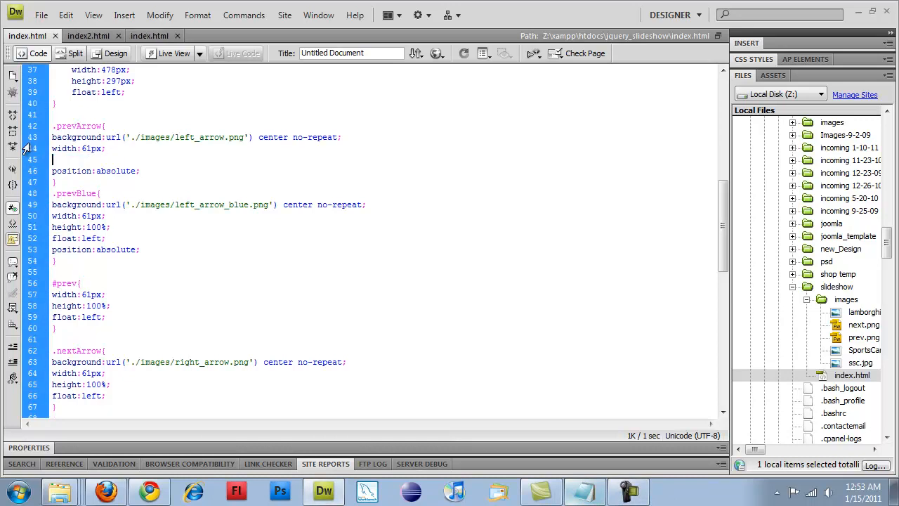
{"action": "key", "text": "ctrl+z"}
{"action": "left_click", "coordinate": [114, 182]}
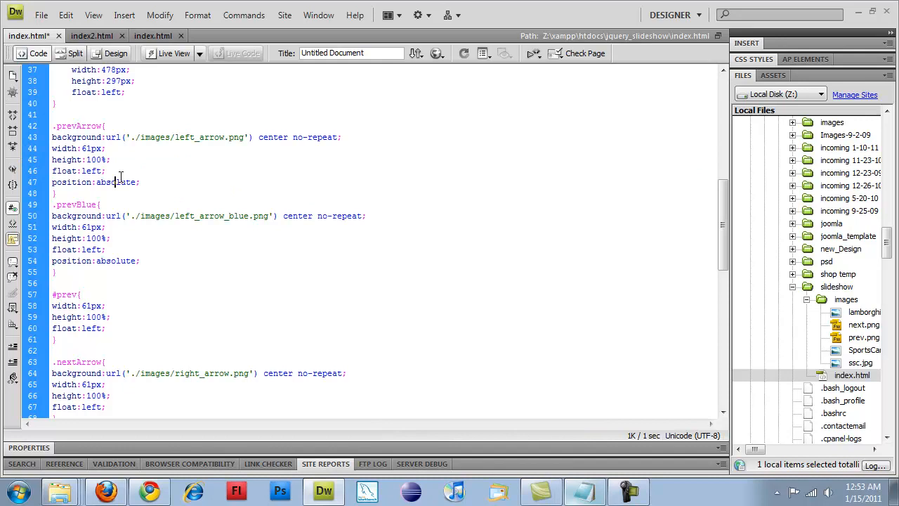
{"action": "left_click_drag", "start_coordinate": [107, 170], "coordinate": [19, 171]}
{"action": "key", "text": "Delete"}
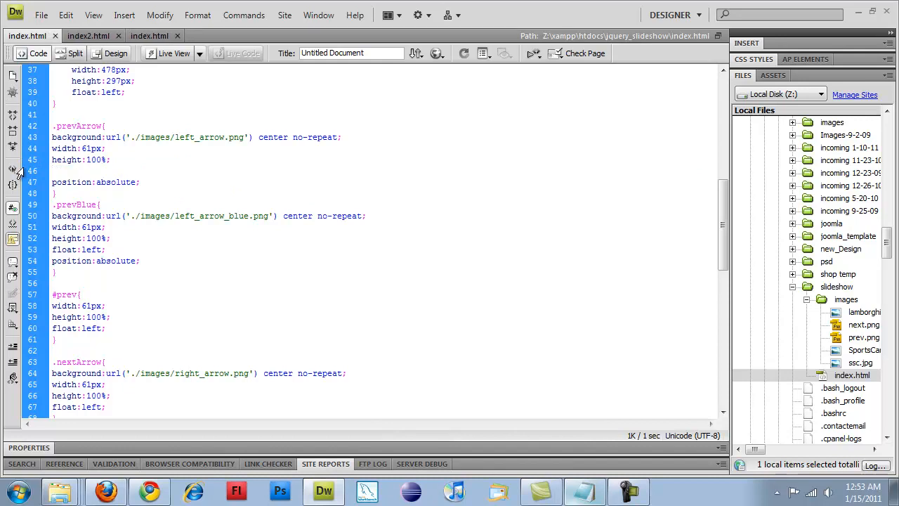
{"action": "left_click", "coordinate": [107, 491]}
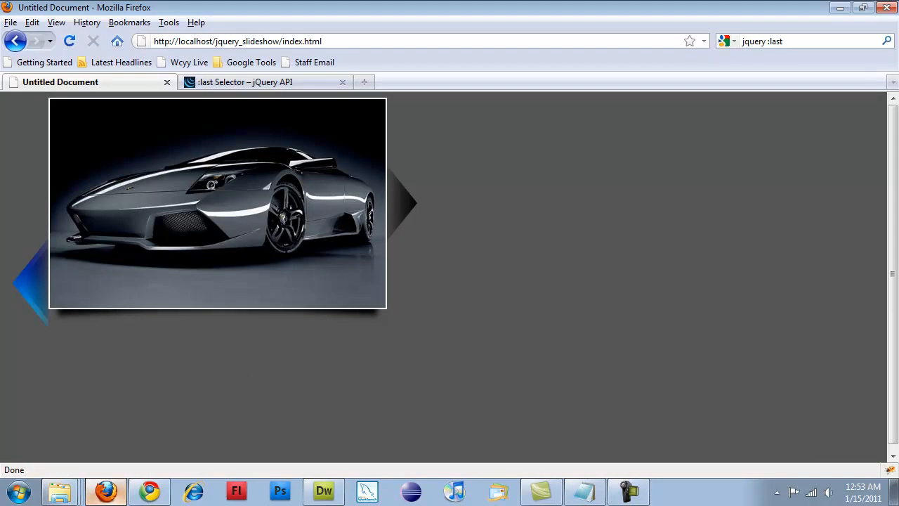
Step: Add position:relative and cursor:pointer to the #prev rule using code hints
{"action": "key", "text": "alt+Tab"}
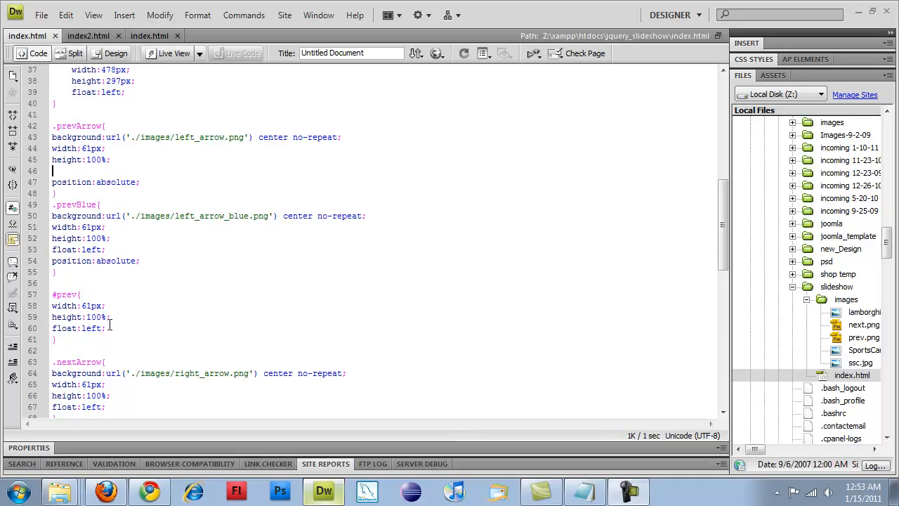
{"action": "left_click", "coordinate": [109, 328]}
{"action": "key", "text": "Return"}
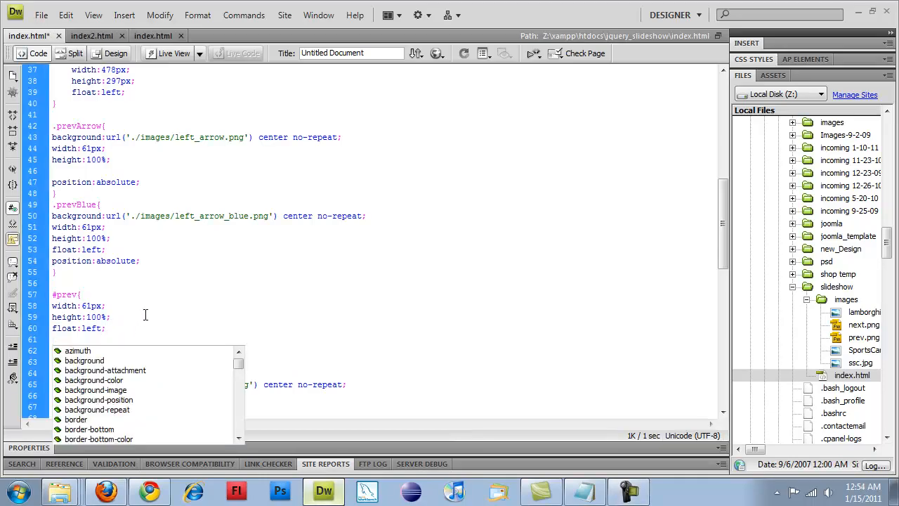
{"action": "type", "text": "positio"}
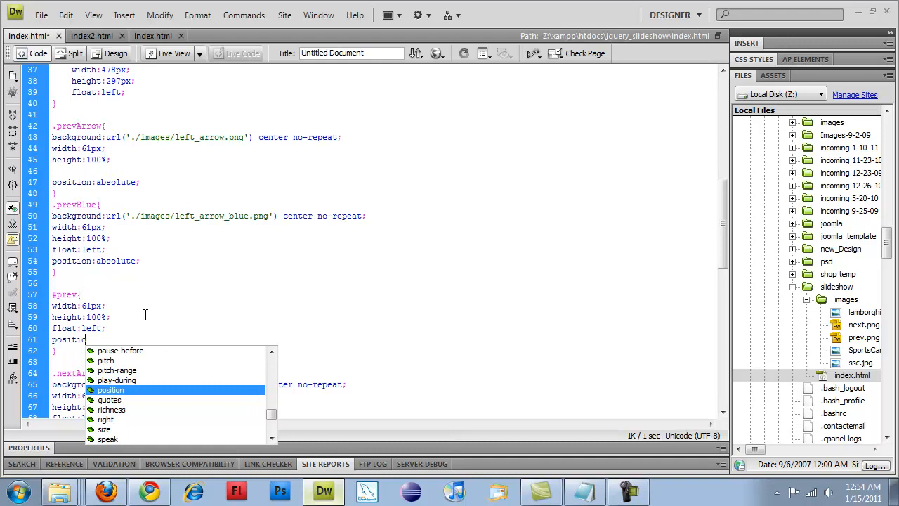
{"action": "type", "text": "n:relati"}
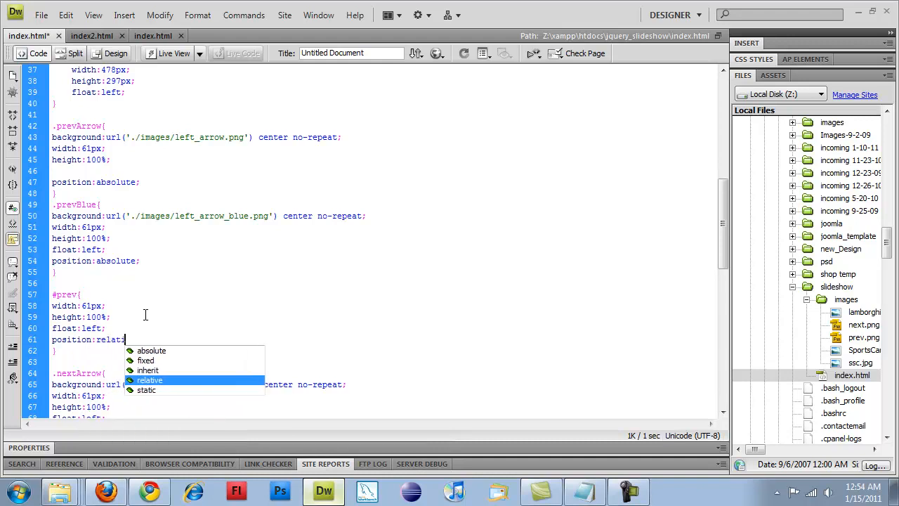
{"action": "type", "text": "ve;"}
{"action": "key", "text": "Return"}
{"action": "type", "text": "c"}
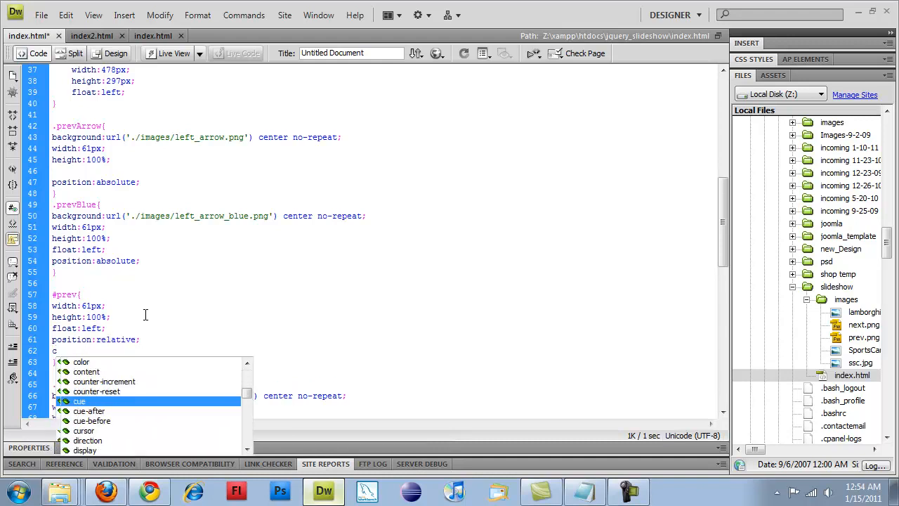
{"action": "type", "text": "ur"}
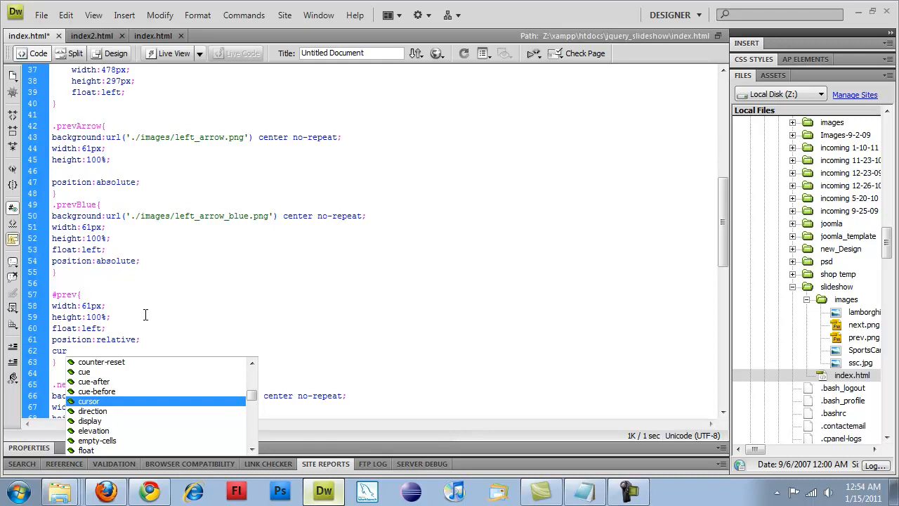
{"action": "type", "text": "s"}
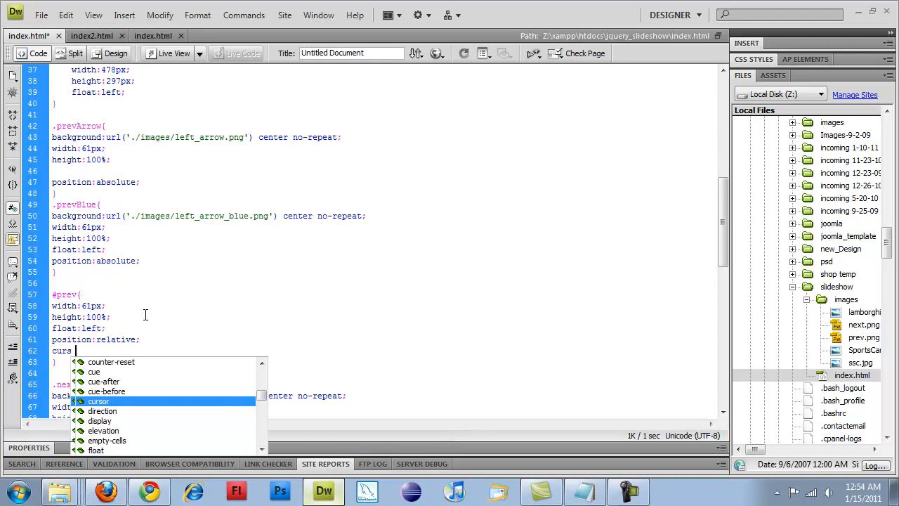
{"action": "type", "text": "or:"}
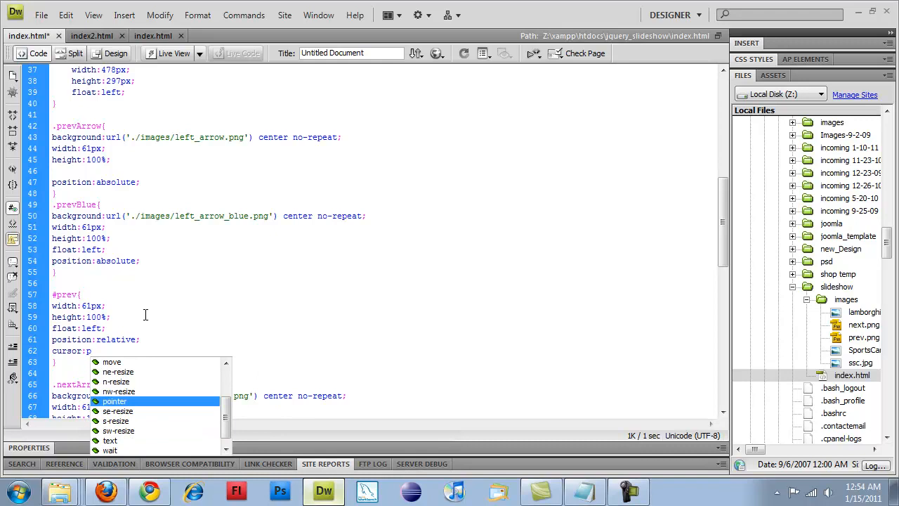
{"action": "type", "text": "poin"}
{"action": "key", "text": "Return"}
{"action": "type", "text": ";"}
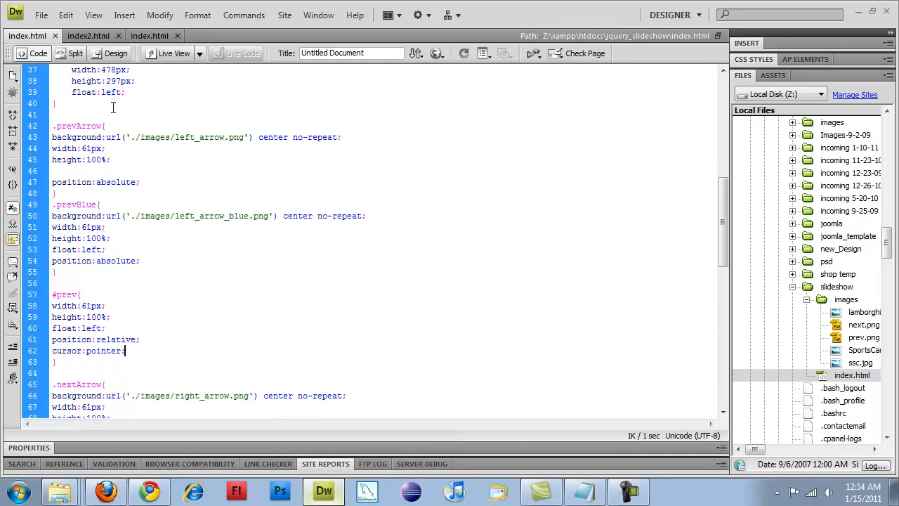
Step: Reload the slideshow page in Firefox to check the #prev change
{"action": "left_click", "coordinate": [106, 492]}
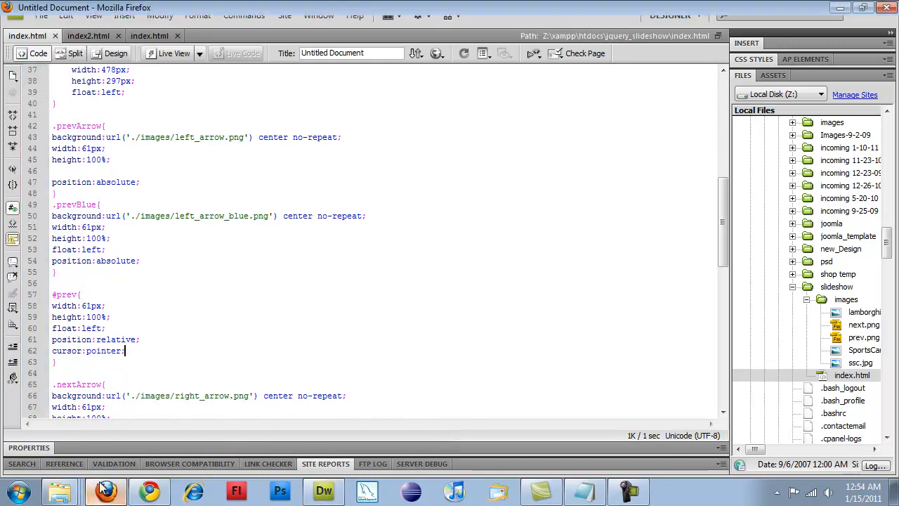
{"action": "key", "text": "F5"}
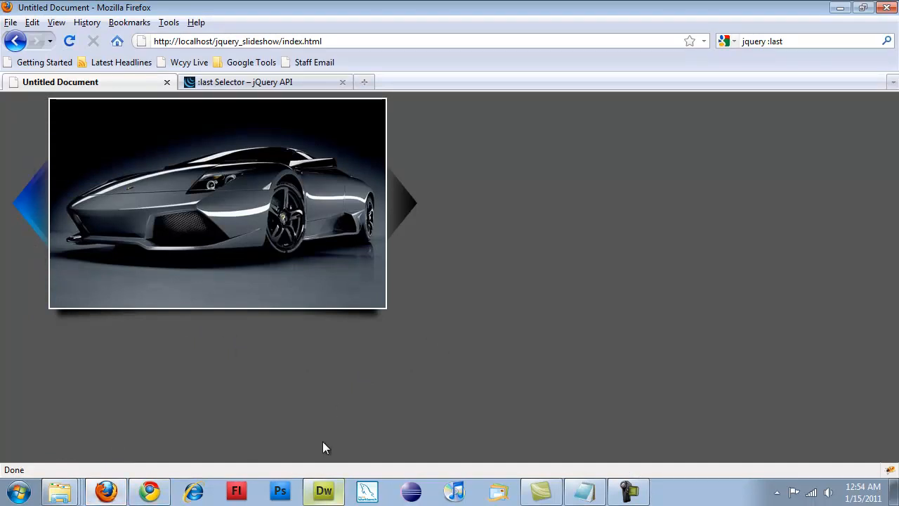
Step: Add the z-index:-1 line to the .prevBlue rule and save the stylesheet
{"action": "left_click", "coordinate": [323, 491]}
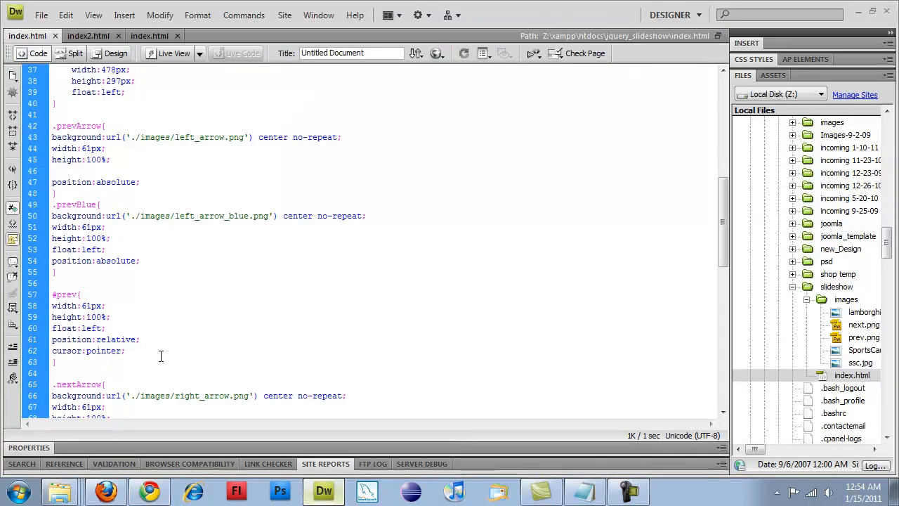
{"action": "left_click", "coordinate": [155, 262]}
{"action": "key", "text": "Return"}
{"action": "type", "text": "z-"}
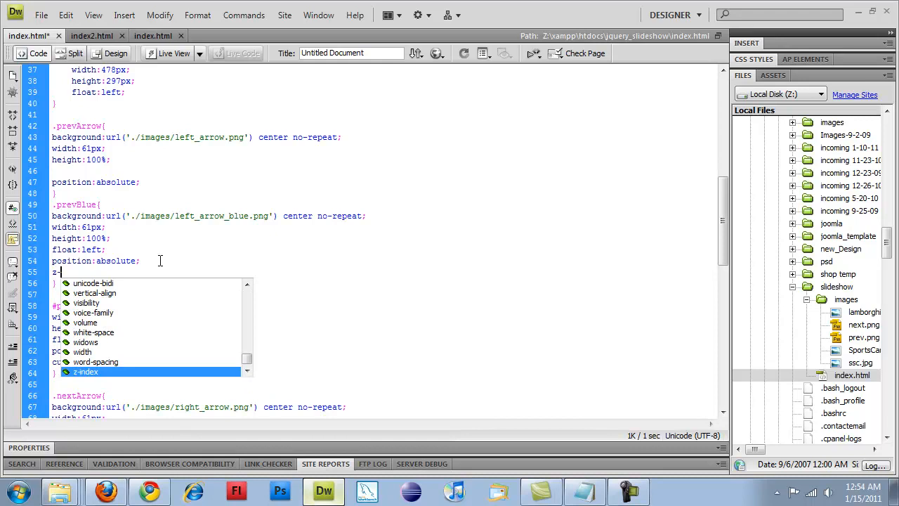
{"action": "type", "text": "index:-"}
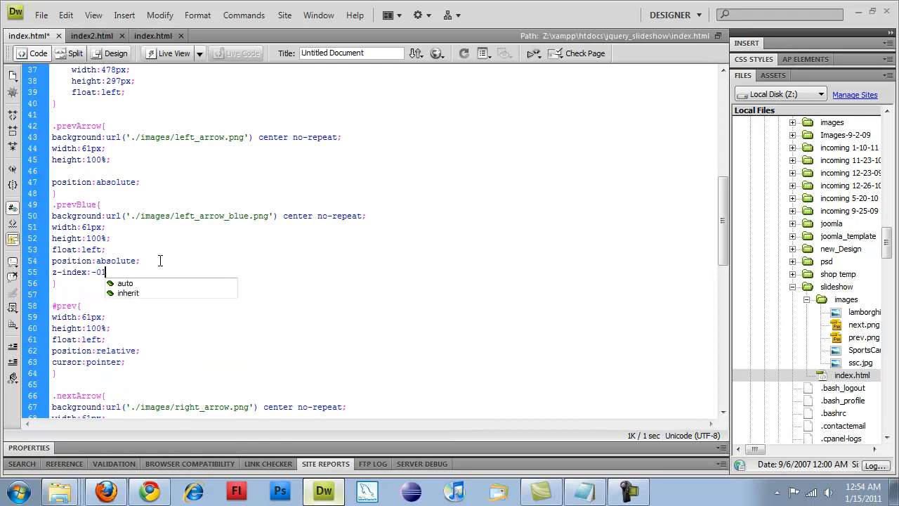
{"action": "type", "text": "1;"}
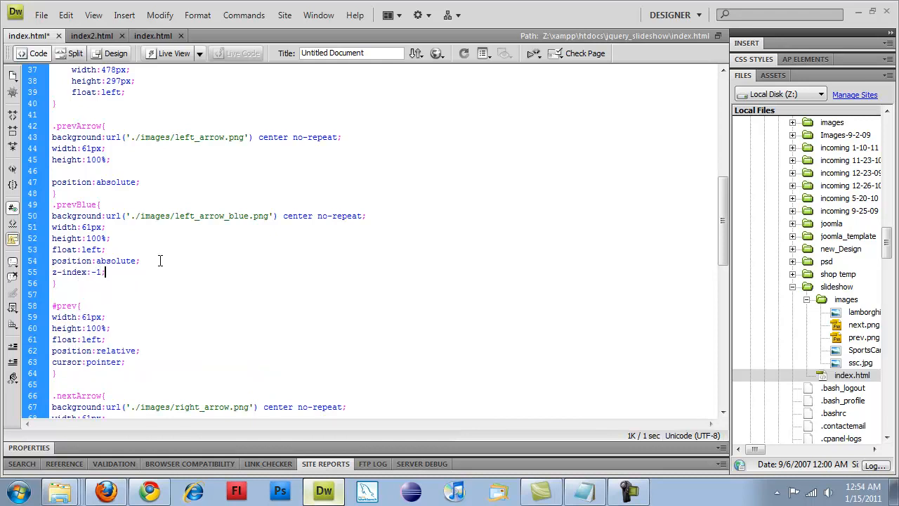
{"action": "key", "text": "ctrl+s"}
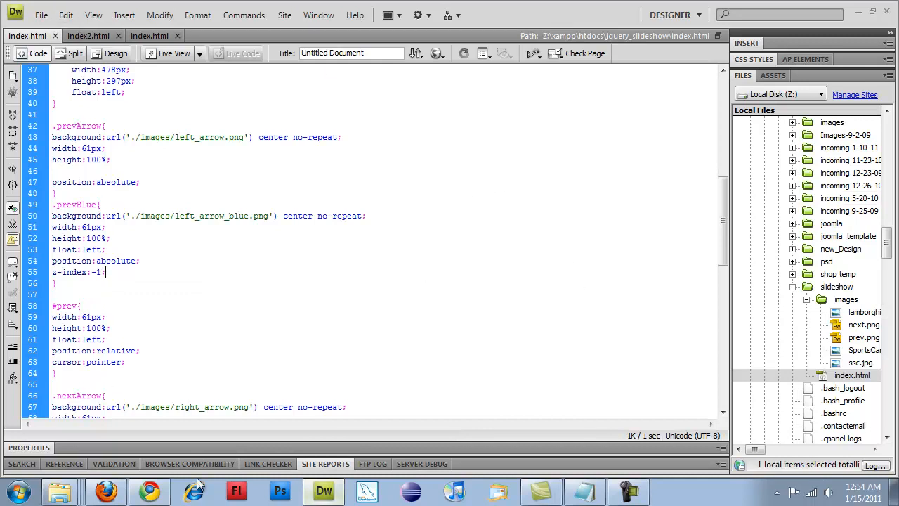
Step: Reload the slideshow page in Firefox to see the blue left arrow
{"action": "left_click", "coordinate": [105, 491]}
{"action": "key", "text": "F5"}
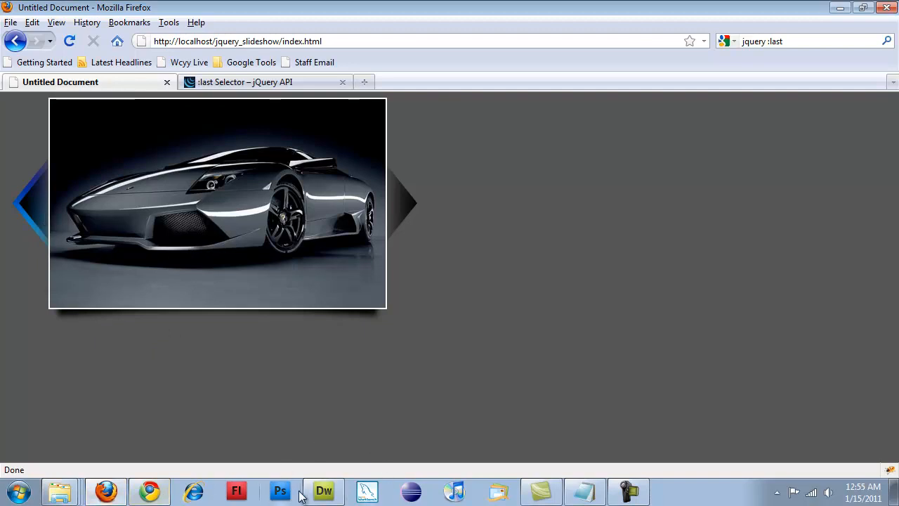
Step: Duplicate the .prevBlue rule below the .nextArrow rule
{"action": "left_click", "coordinate": [323, 491]}
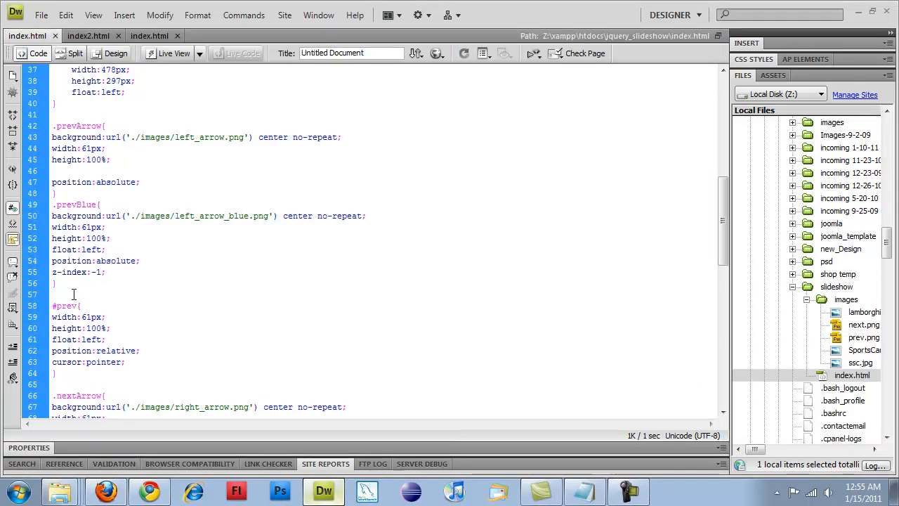
{"action": "left_click_drag", "start_coordinate": [57, 283], "coordinate": [42, 204]}
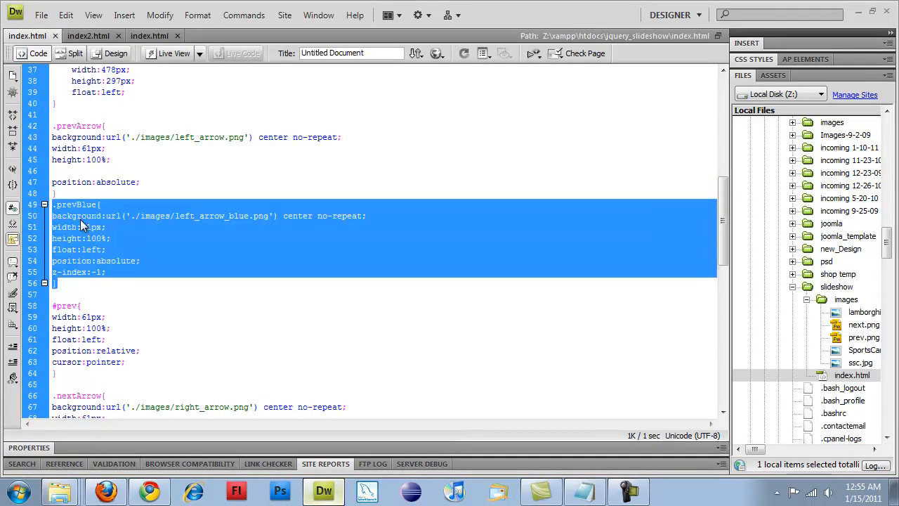
{"action": "scroll", "coordinate": [84, 229], "scroll_direction": "down", "scroll_amount": 4}
{"action": "left_click", "coordinate": [65, 317]}
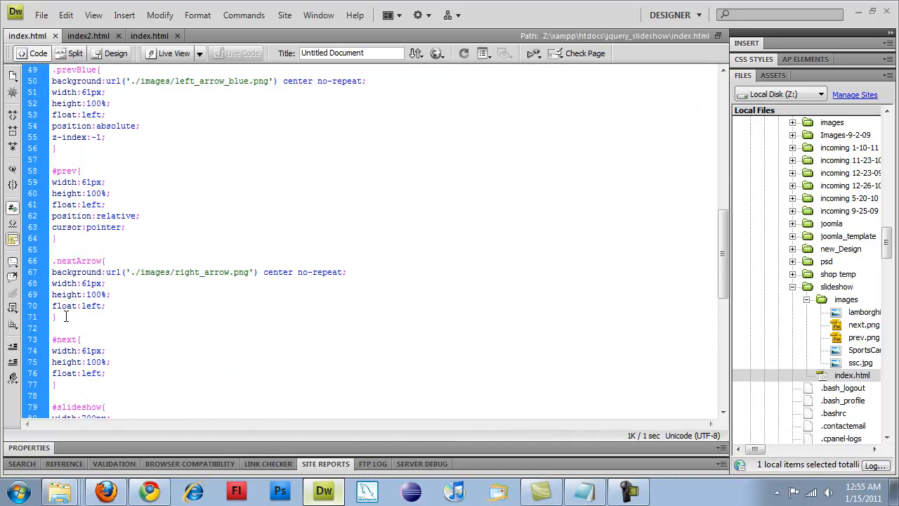
{"action": "key", "text": "Return"}
{"action": "type", "text": ".prevBlue{ background:url('./images/left_arrow_blue.png') center no-repeat; width:61px; height:100%; float:left; position:absolute; z-index:-1; }"}
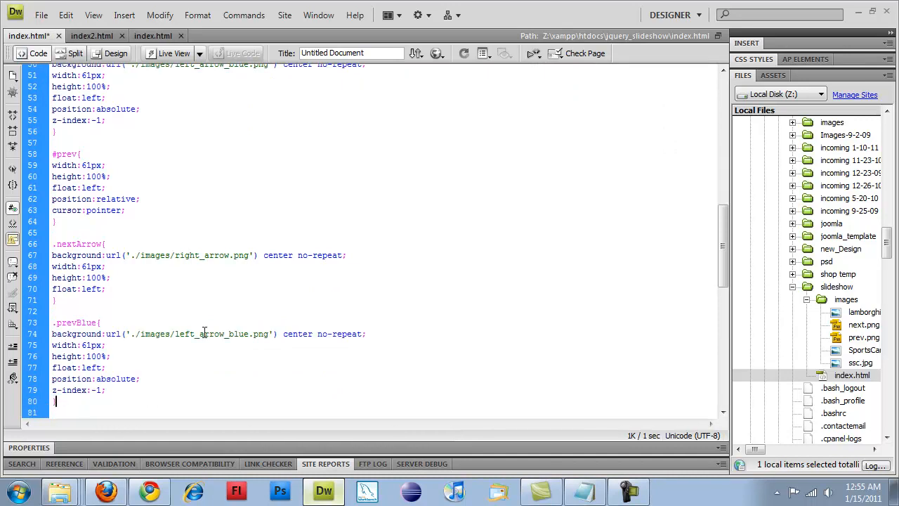
Step: Turn the copy into .nextBlue using right_arrow_blue.png and save
{"action": "left_click_drag", "start_coordinate": [174, 333], "coordinate": [193, 336]}
{"action": "type", "text": "right"}
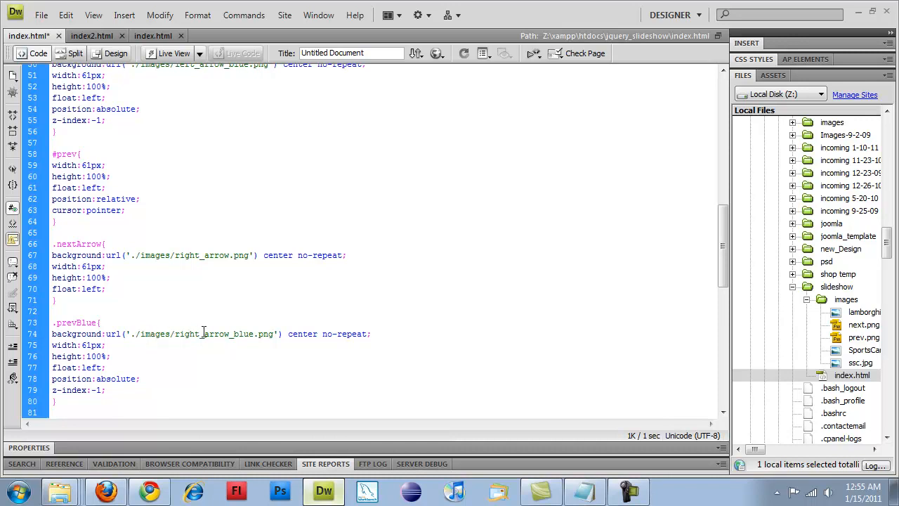
{"action": "left_click_drag", "start_coordinate": [54, 322], "coordinate": [74, 321]}
{"action": "key", "text": "BackSpace"}
{"action": "key", "text": "Delete"}
{"action": "type", "text": ".nex"}
{"action": "type", "text": "t"}
{"action": "key", "text": "ctrl+s"}
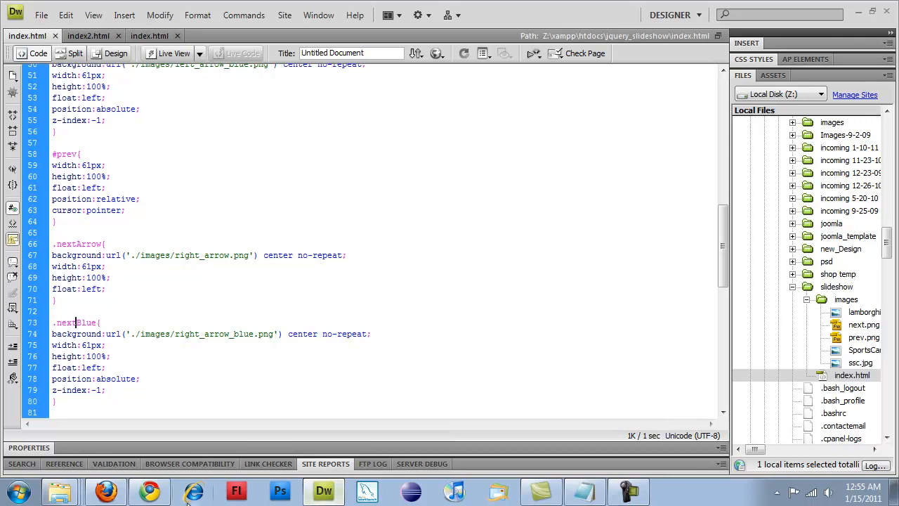
Step: Reload Firefox to see the blue right arrow, then return to Dreamweaver
{"action": "left_click", "coordinate": [105, 492]}
{"action": "key", "text": "F5"}
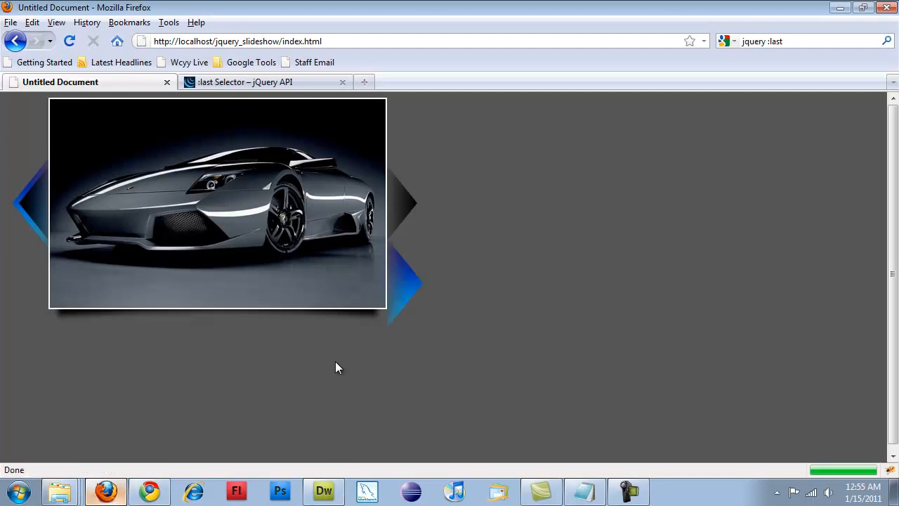
{"action": "left_click", "coordinate": [324, 490]}
{"action": "scroll", "coordinate": [210, 281], "scroll_direction": "down", "scroll_amount": 2}
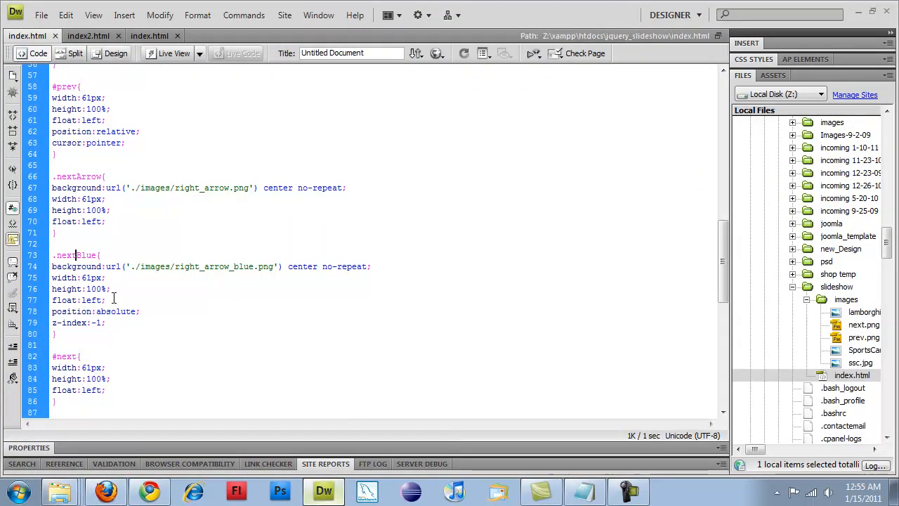
Step: Add position:relative and cursor:pointer to the #next rule and save
{"action": "left_click", "coordinate": [211, 400]}
{"action": "type", "text": "z"}
{"action": "key", "text": "BackSpace"}
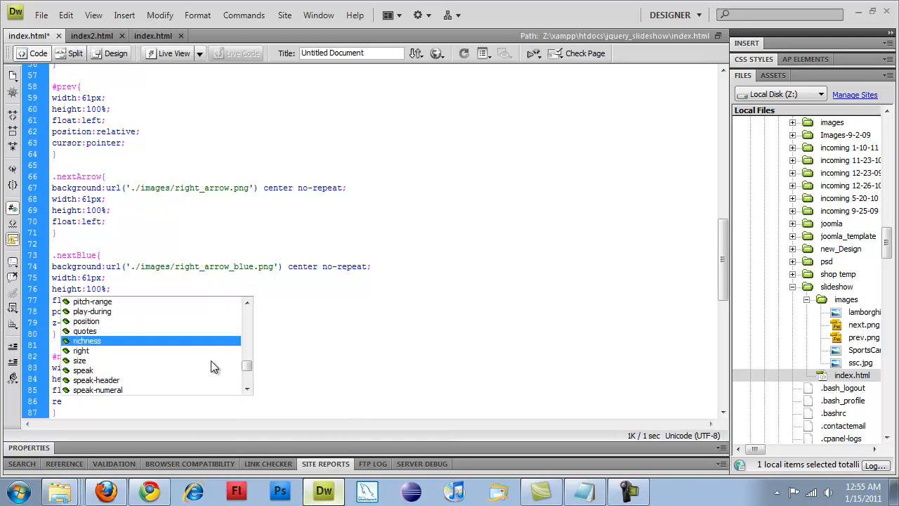
{"action": "type", "text": "pos"}
{"action": "key", "text": "Return"}
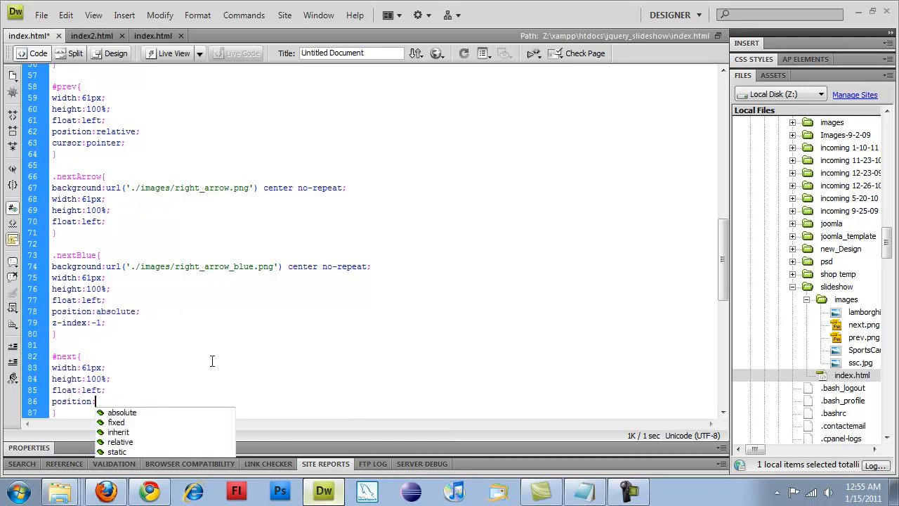
{"action": "type", "text": "absolute;"}
{"action": "key", "text": "Return"}
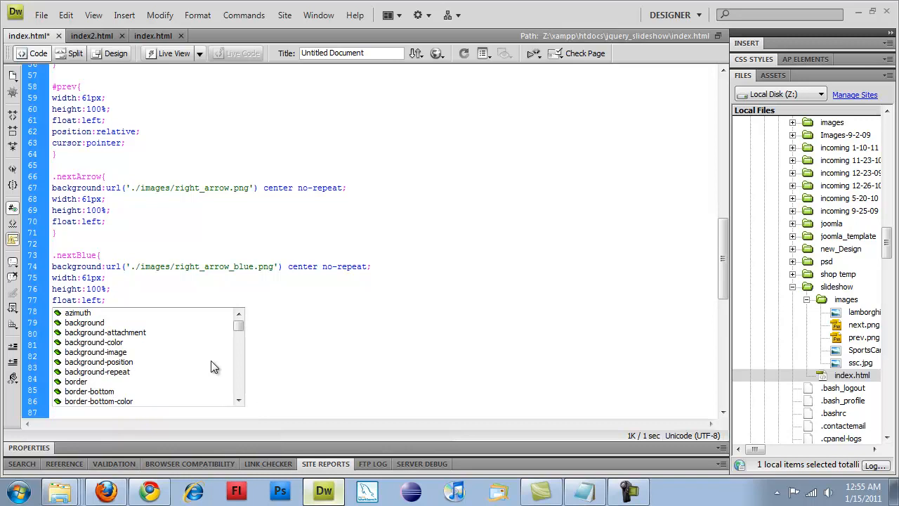
{"action": "type", "text": "pop"}
{"action": "key", "text": "BackSpace"}
{"action": "type", "text": "cur"}
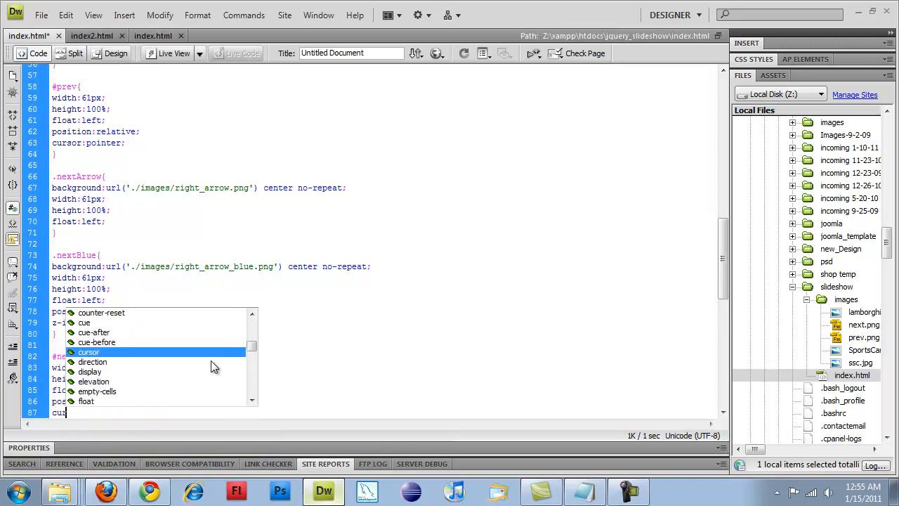
{"action": "key", "text": "Return"}
{"action": "type", "text": "pointe"}
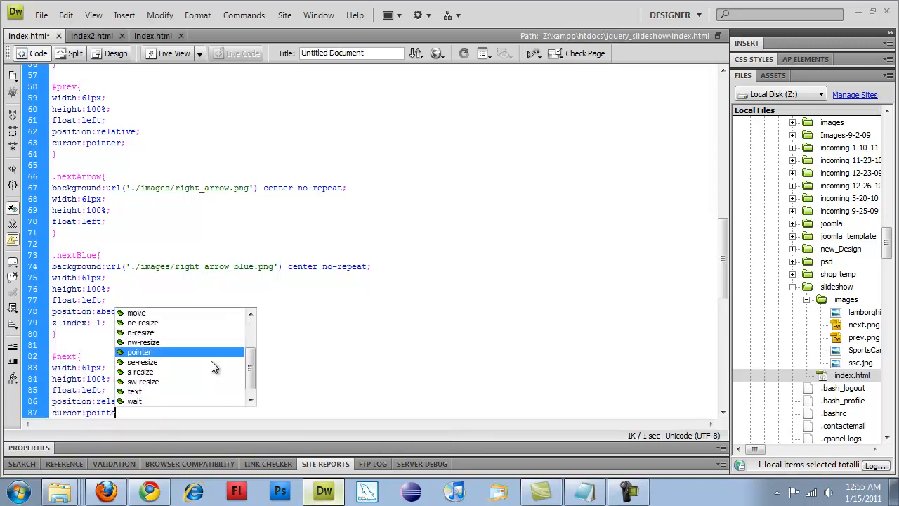
{"action": "key", "text": "Return"}
{"action": "type", "text": ";"}
{"action": "key", "text": "ctrl+s"}
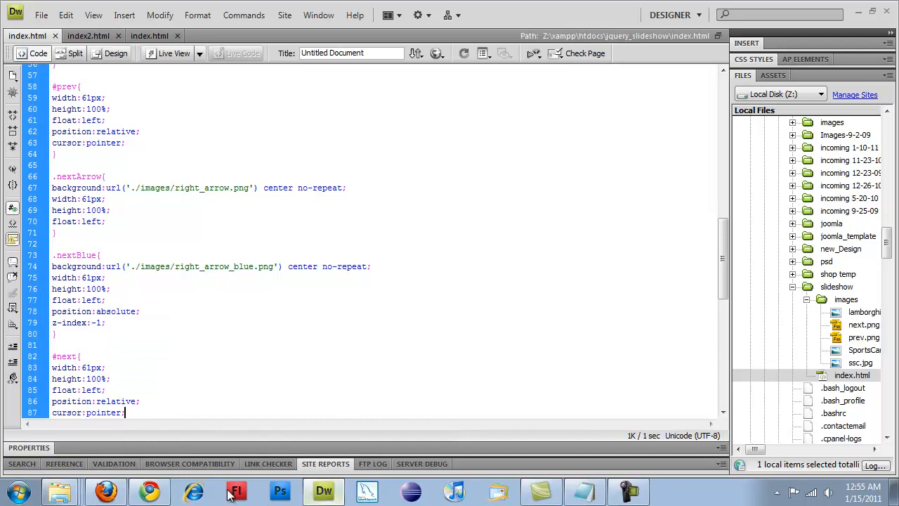
Step: Reload Firefox to confirm blue arrows on both sides of the car photo
{"action": "left_click", "coordinate": [105, 491]}
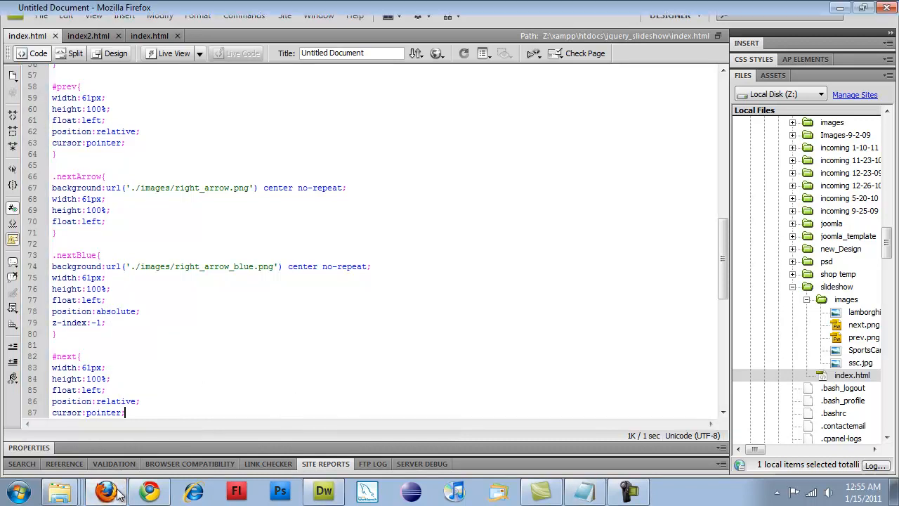
{"action": "key", "text": "F5"}
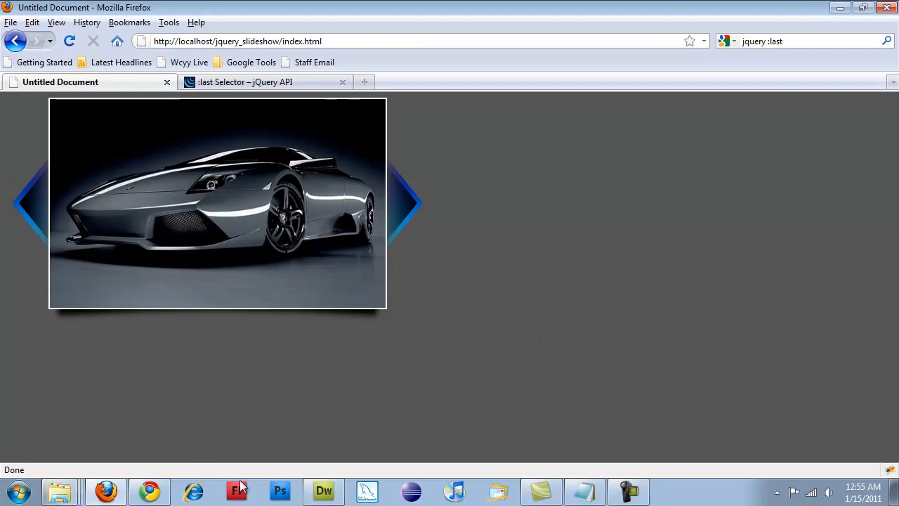
{"action": "left_click", "coordinate": [585, 492]}
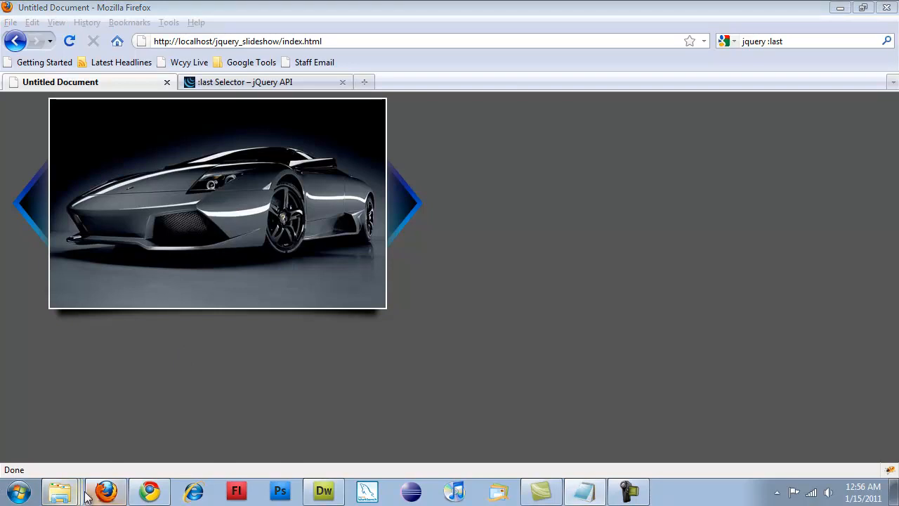
{"action": "left_click", "coordinate": [323, 491]}
{"action": "scroll", "coordinate": [169, 249], "scroll_direction": "up", "scroll_amount": 10}
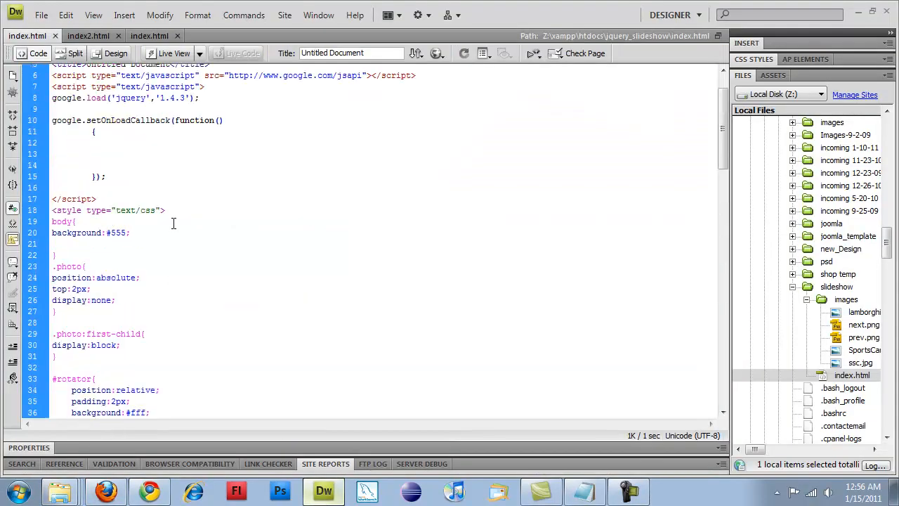
{"action": "scroll", "coordinate": [169, 224], "scroll_direction": "up", "scroll_amount": 10}
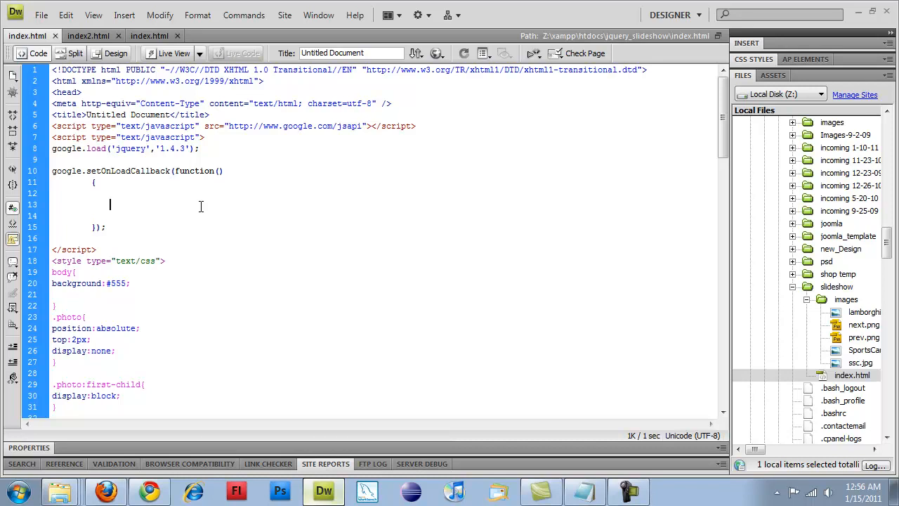
{"action": "type", "text": "var timer;"}
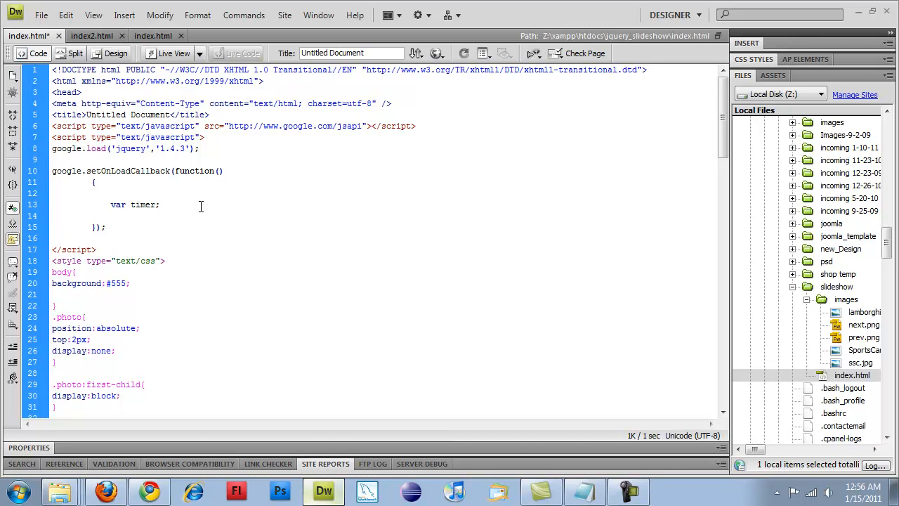
Step: Declare an empty init_slide function below the timer variable
{"action": "key", "text": "Return"}
{"action": "key", "text": "Return"}
{"action": "type", "text": "fun"}
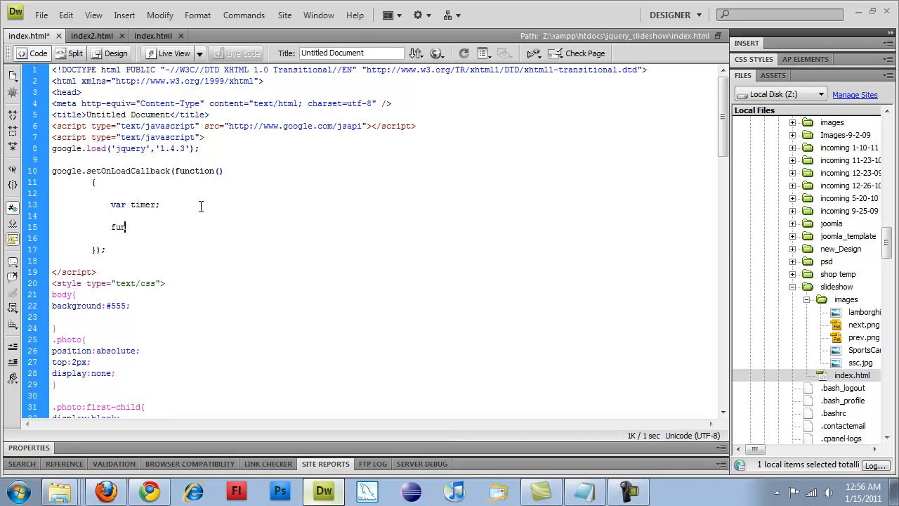
{"action": "type", "text": "ction init_"}
{"action": "type", "text": "slider"}
{"action": "key", "text": "BackSpace"}
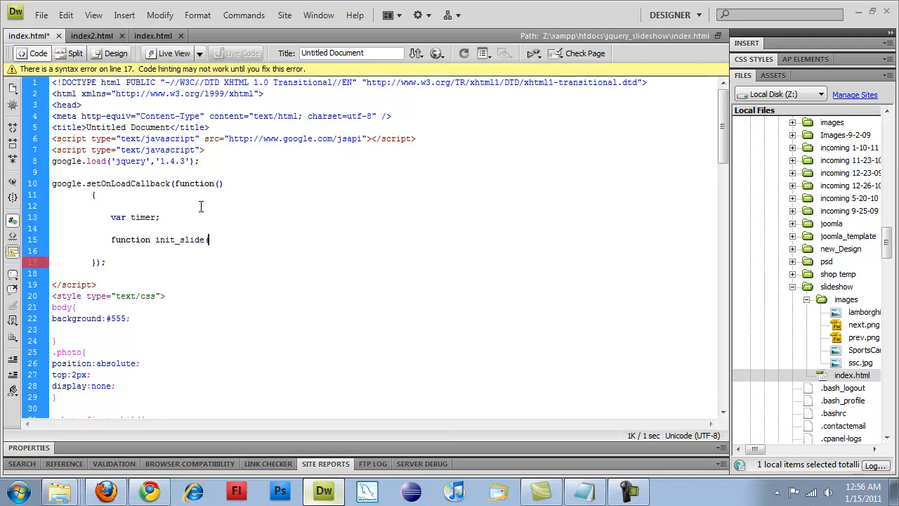
{"action": "type", "text": ")"}
{"action": "key", "text": "Return"}
{"action": "type", "text": "{"}
{"action": "key", "text": "Return"}
{"action": "type", "text": "}"}
{"action": "key", "text": "Up"}
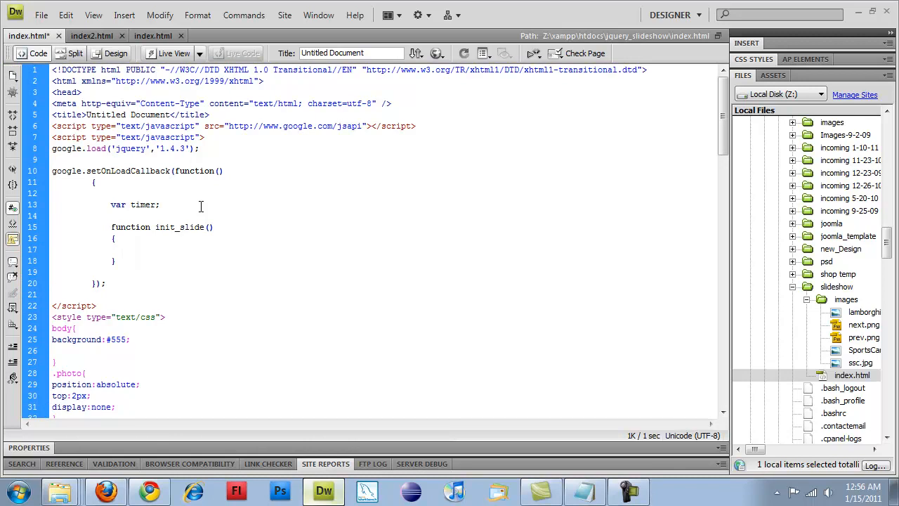
{"action": "type", "text": "active = "}
{"action": "type", "text": "$('"}
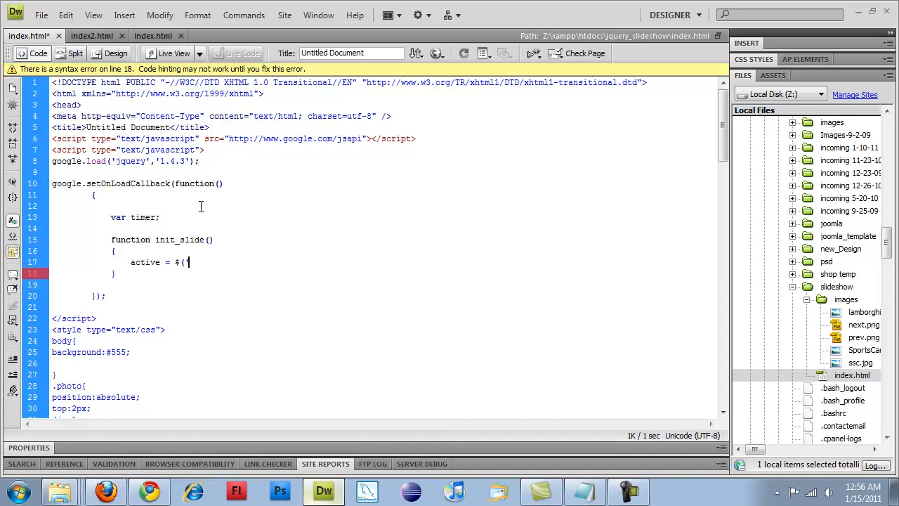
Step: Set active = $('#rotator .photo:first') inside init_slide
{"action": "key", "text": "Return"}
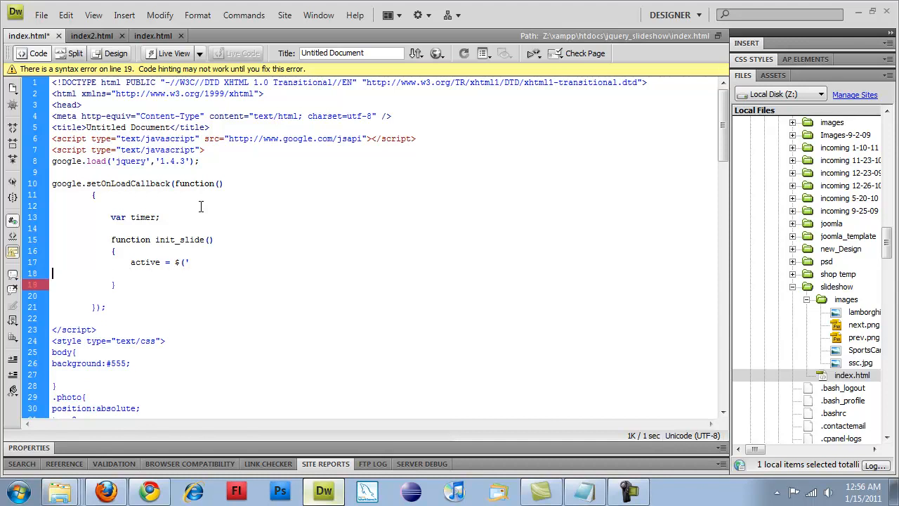
{"action": "key", "text": "BackSpace"}
{"action": "type", "text": "rotator"}
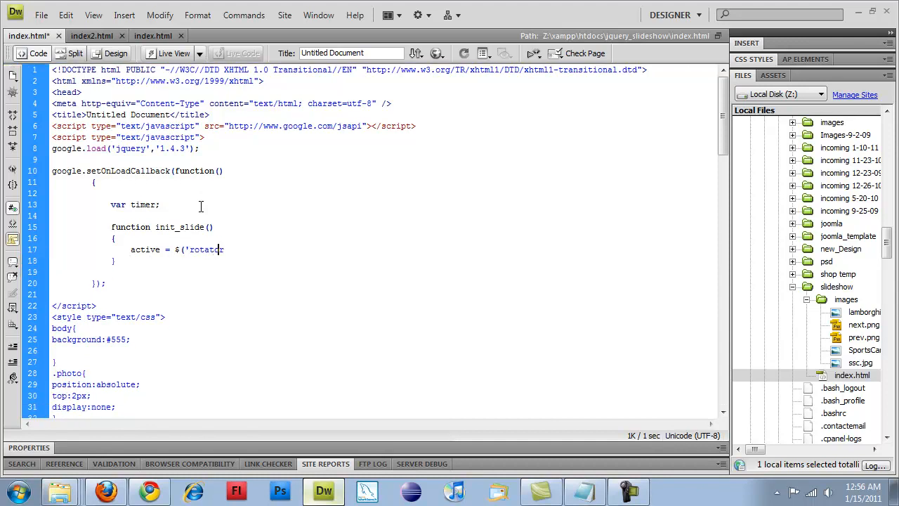
{"action": "key", "text": "Left"}
{"action": "key", "text": "Left"}
{"action": "key", "text": "Left"}
{"action": "type", "text": "#rotator "}
{"action": "type", "text": ".photo:"}
{"action": "type", "text": "ris"}
{"action": "key", "text": "BackSpace"}
{"action": "key", "text": "BackSpace"}
{"action": "key", "text": "BackSpace"}
{"action": "type", "text": "first"}
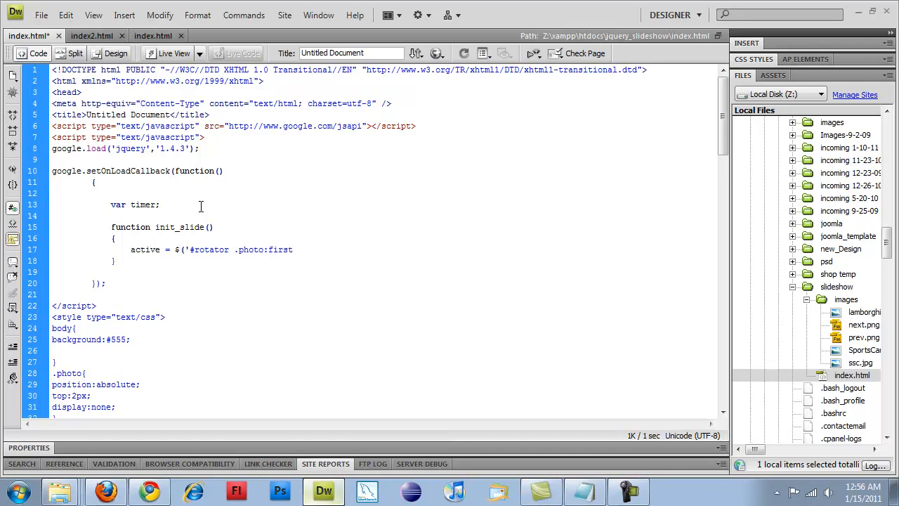
{"action": "type", "text": "');"}
Step: Assign timer = setTimeout(nextSlide, speed) on the next line
{"action": "key", "text": "Return"}
{"action": "type", "text": "timer ="}
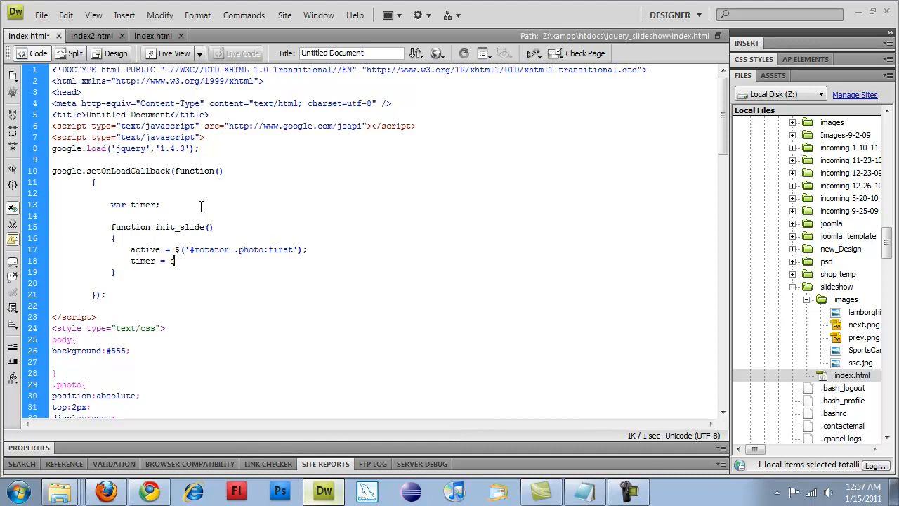
{"action": "type", "text": "setTimerout("}
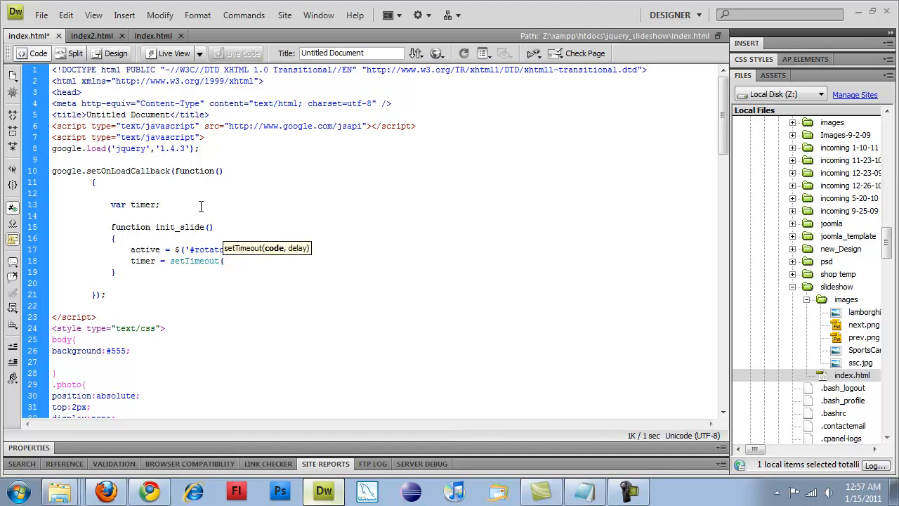
{"action": "type", "text": "nextSlide"}
{"action": "type", "text": ", "}
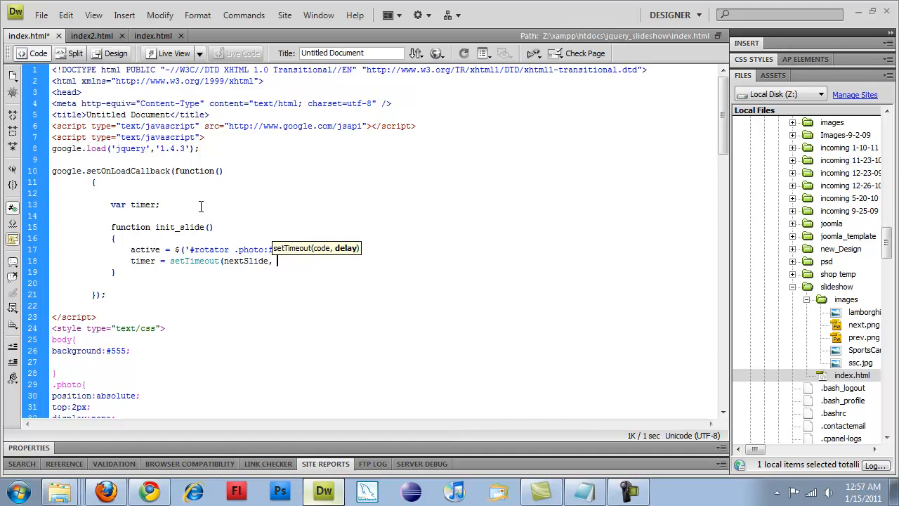
{"action": "type", "text": " speed)"}
{"action": "type", "text": ";"}
{"action": "key", "text": "Up"}
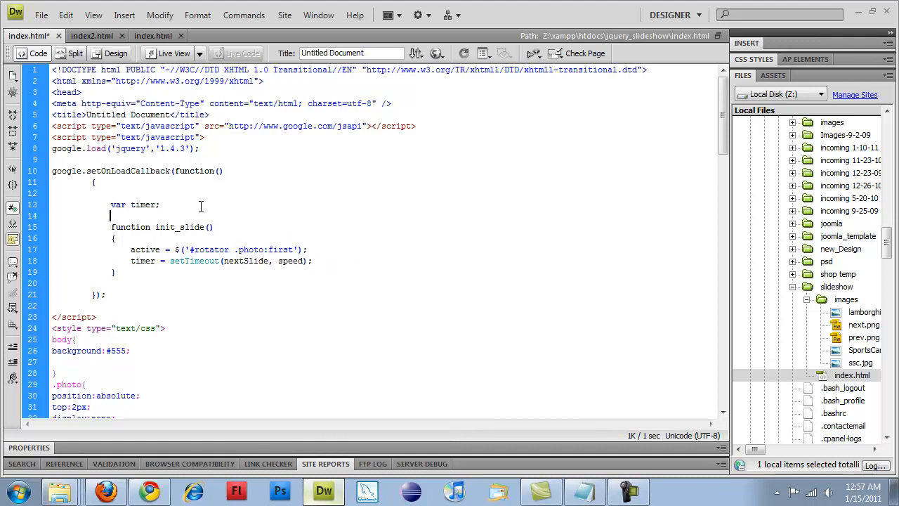
Step: Declare var speed = 3000 below var timer and start a new function after init_slide
{"action": "key", "text": "Return"}
{"action": "key", "text": "Up"}
{"action": "type", "text": "var s"}
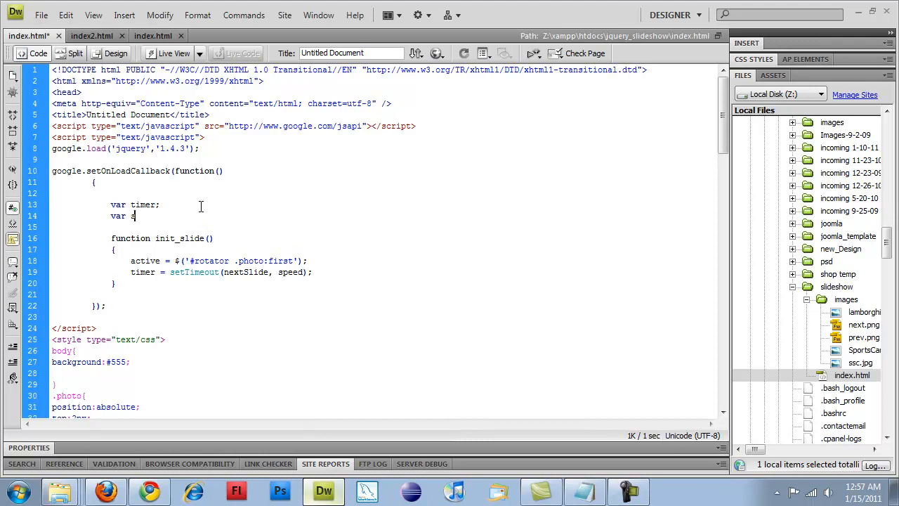
{"action": "type", "text": "peed;"}
{"action": "key", "text": "Left"}
{"action": "type", "text": "= "}
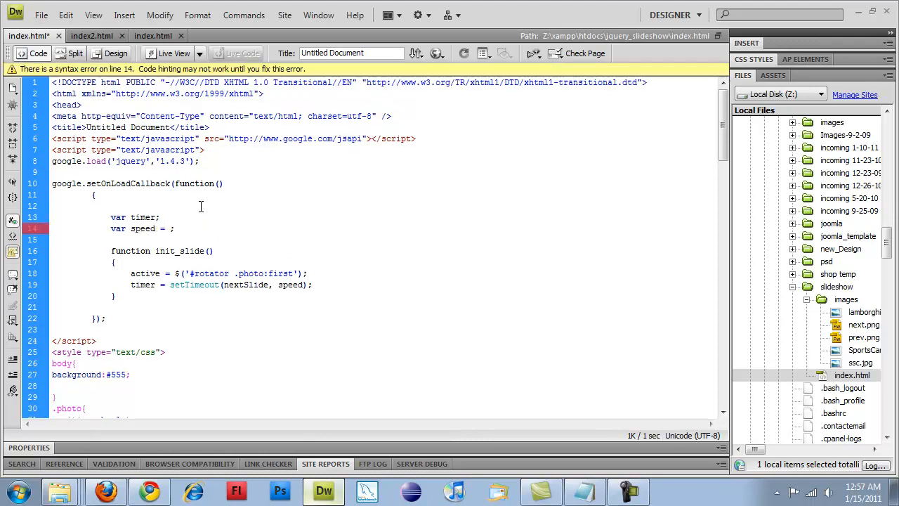
{"action": "type", "text": "4000"}
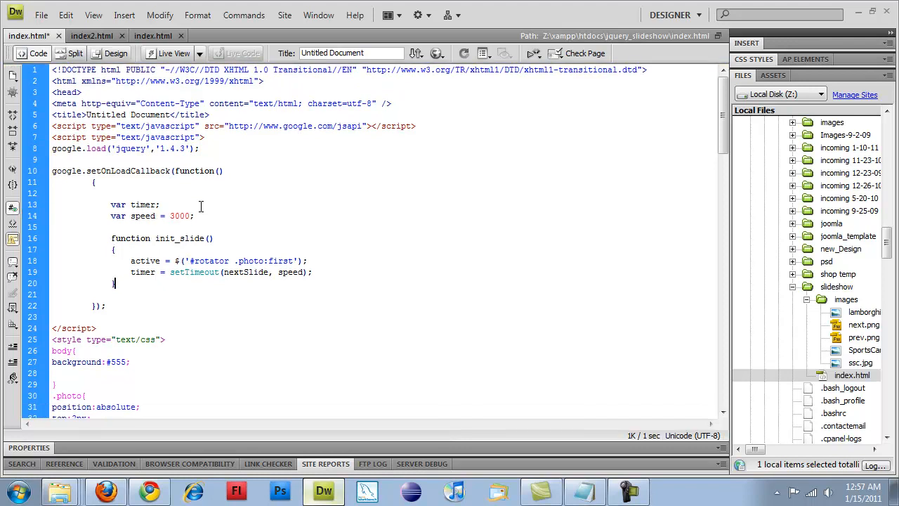
{"action": "key", "text": "Return"}
{"action": "key", "text": "Return"}
{"action": "type", "text": "function "}
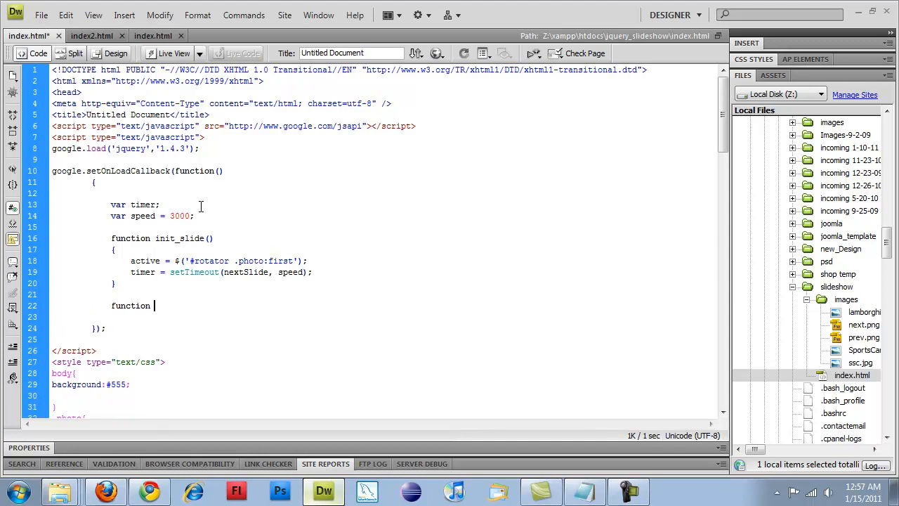
{"action": "type", "text": "nextS"}
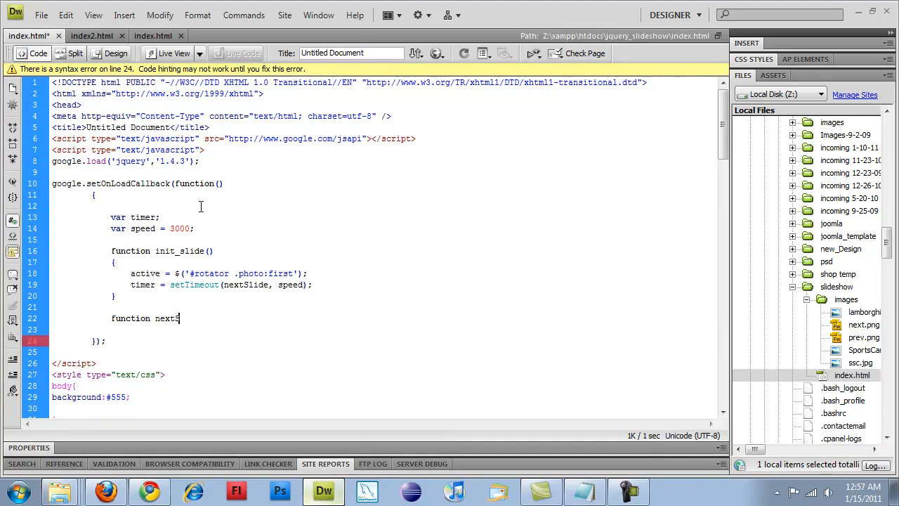
{"action": "type", "text": "lide()"}
Step: Write function nextSlide() whose body calls clearTimeout(timer)
{"action": "key", "text": "Return"}
{"action": "type", "text": "{"}
{"action": "key", "text": "Return"}
{"action": "key", "text": "Return"}
{"action": "type", "text": "}"}
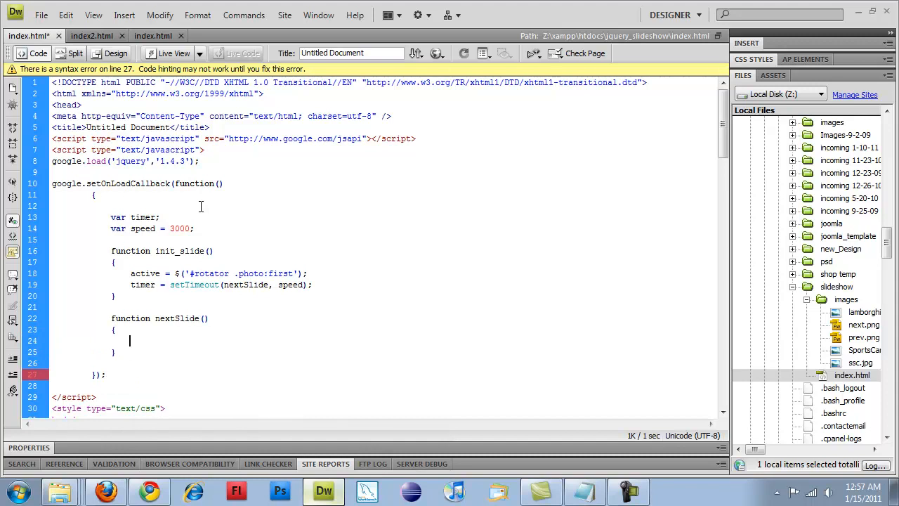
{"action": "type", "text": "clear"}
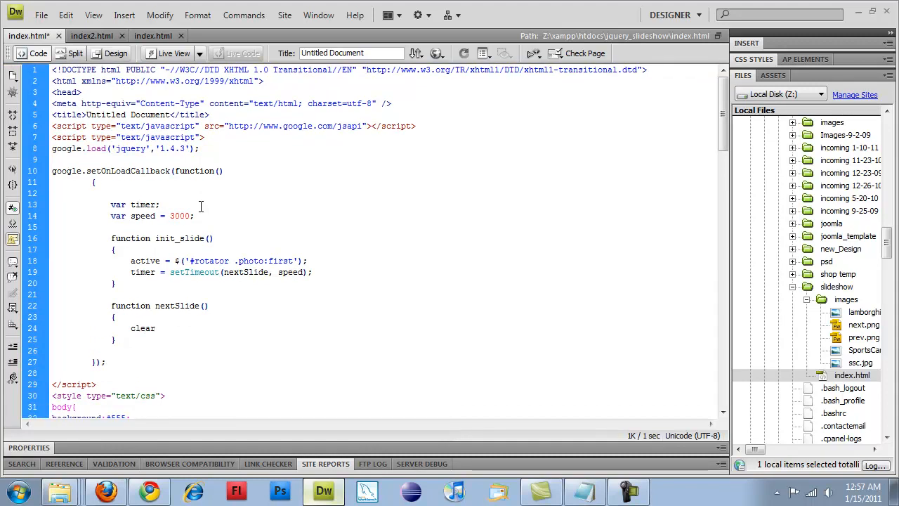
{"action": "type", "text": "Timeout("}
{"action": "type", "text": "timer);"}
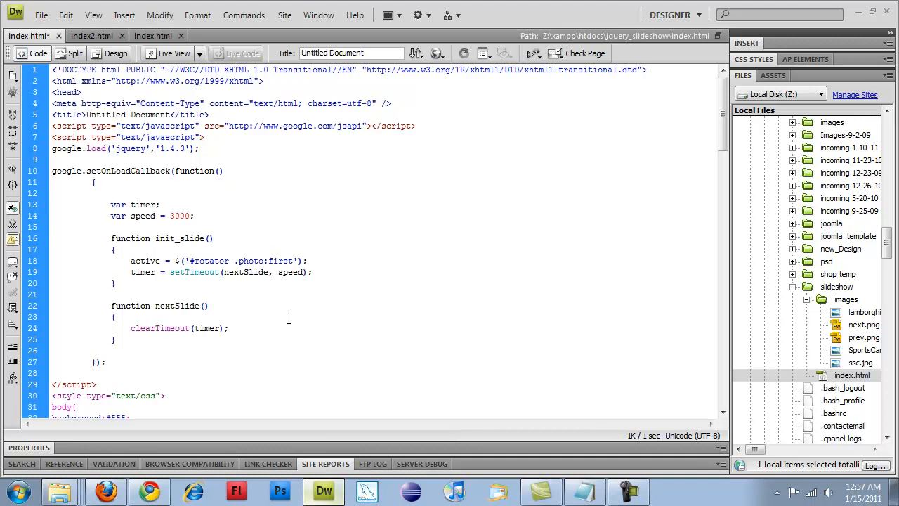
Step: Write the ternary picking the next photo or wrapping to $('#rotator .photo:first')
{"action": "key", "text": "Return"}
{"action": "key", "text": "Return"}
{"action": "type", "text": "\\"}
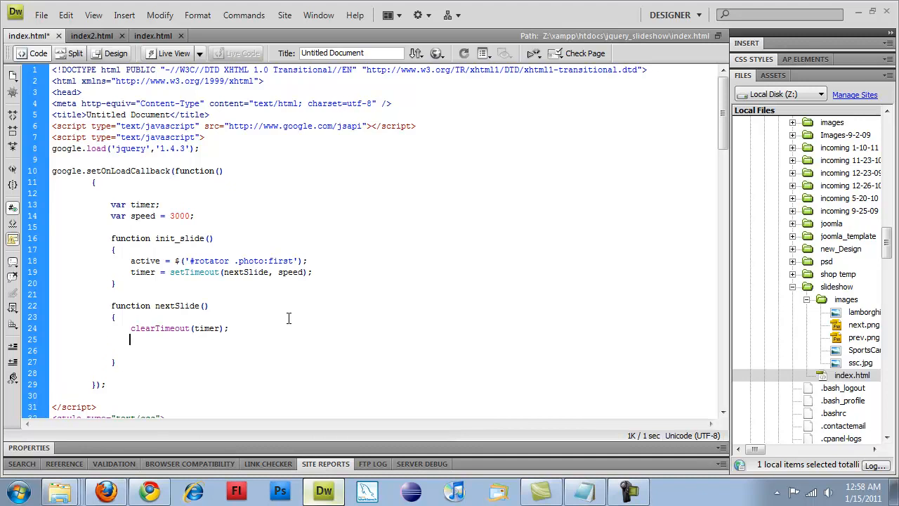
{"action": "key", "text": "Return"}
{"action": "type", "text": "nex"}
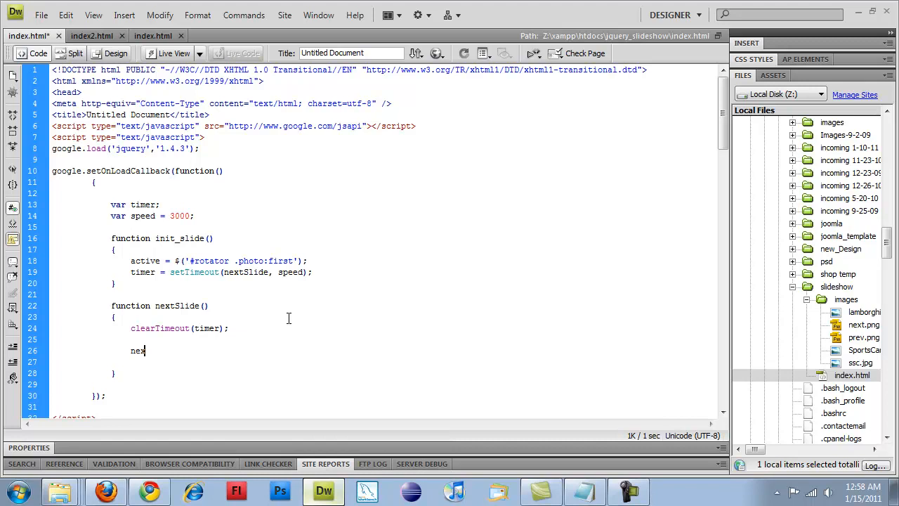
{"action": "type", "text": "t"}
{"action": "type", "text": "("}
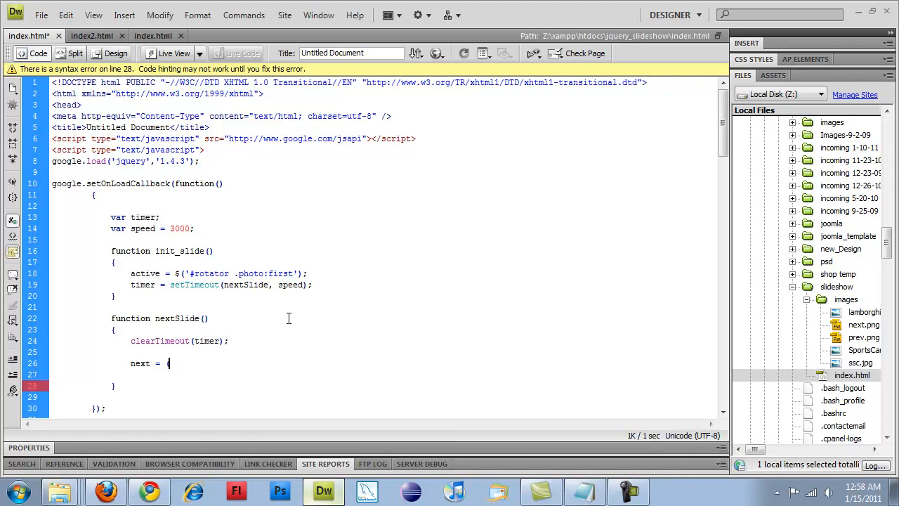
{"action": "type", "text": "ac"}
{"action": "type", "text": "tive.n"}
{"action": "type", "text": "ext("}
{"action": "type", "text": "'"}
{"action": "type", "text": ".photo"}
{"action": "type", "text": ").leng"}
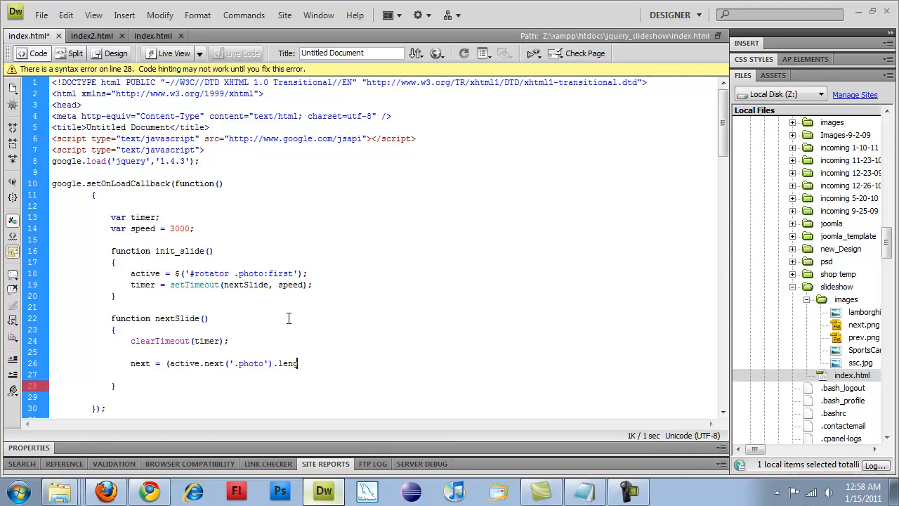
{"action": "type", "text": "th"}
{"action": "type", "text": ">"}
{"action": "type", "text": " )"}
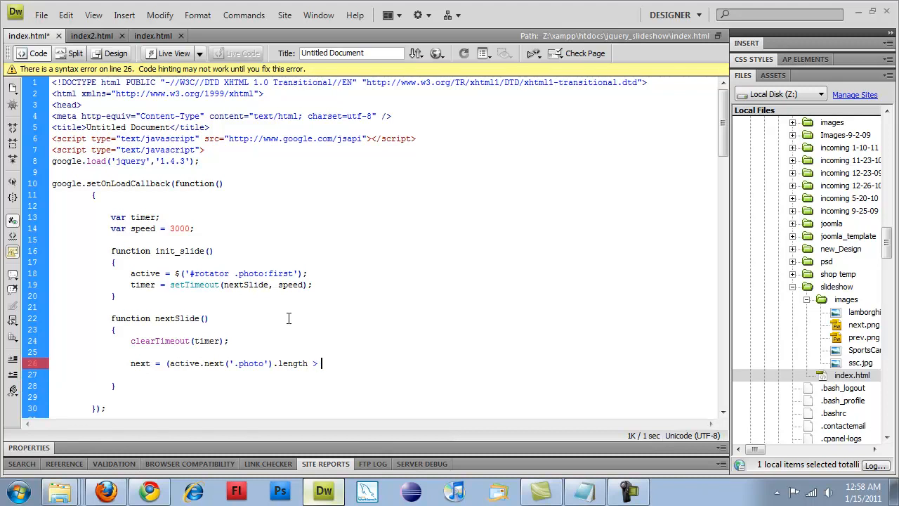
{"action": "type", "text": "0"}
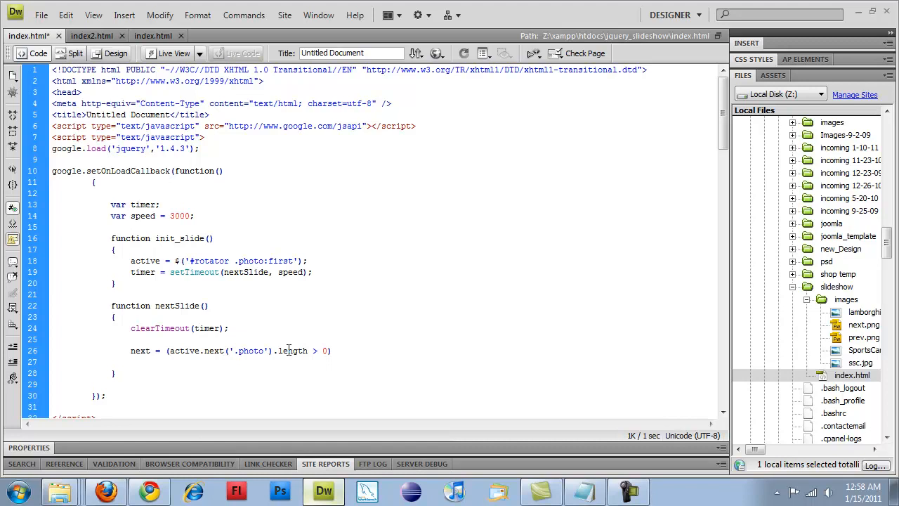
{"action": "key", "text": "BackSpace"}
{"action": "key", "text": "BackSpace"}
{"action": "type", "text": "0)"}
{"action": "type", "text": " ac"}
{"action": "type", "text": "ti"}
{"action": "key", "text": "BackSpace"}
{"action": "key", "text": "BackSpace"}
{"action": "key", "text": "BackSpace"}
{"action": "type", "text": "ctive"}
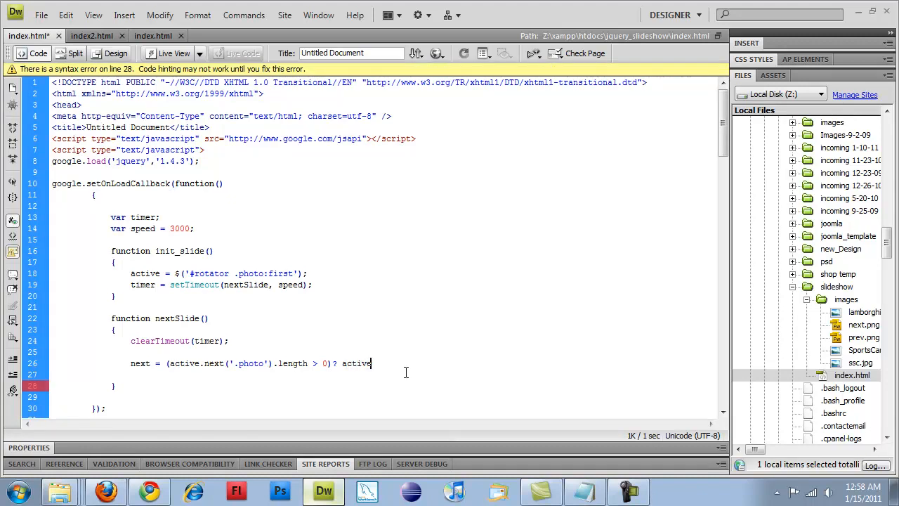
{"action": "type", "text": ".next()"}
{"action": "type", "text": ";"}
{"action": "type", "text": " $("}
{"action": "type", "text": "'#ro"}
{"action": "type", "text": "t"}
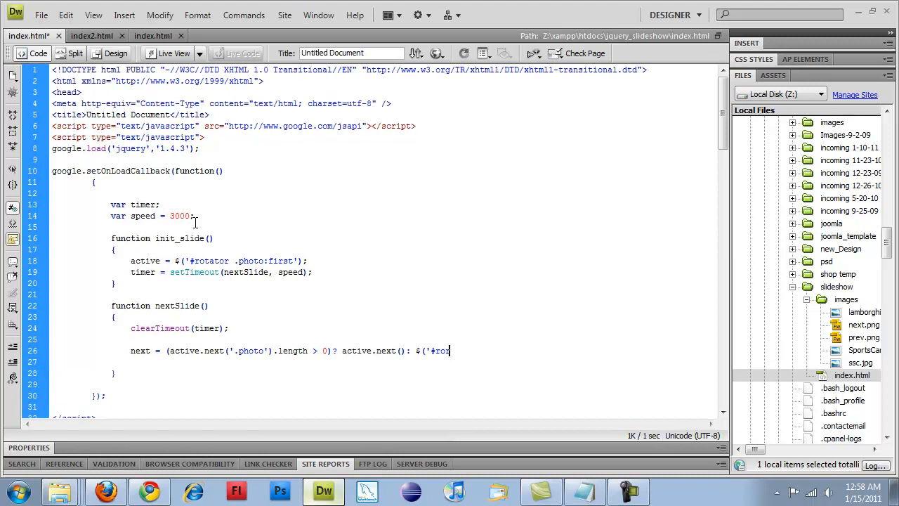
{"action": "left_click_drag", "start_coordinate": [174, 260], "coordinate": [310, 260]}
{"action": "key", "text": "ctrl+c"}
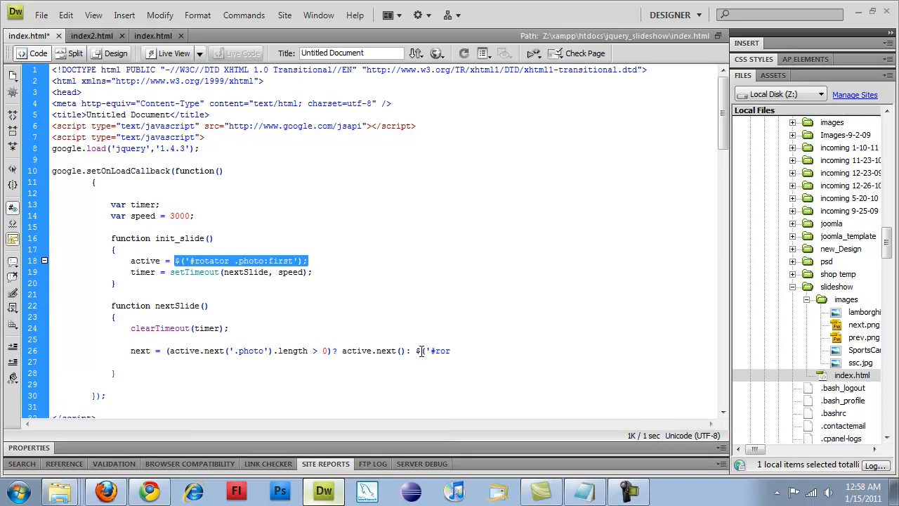
{"action": "left_click_drag", "start_coordinate": [416, 351], "coordinate": [451, 350]}
{"action": "key", "text": "ctrl+v"}
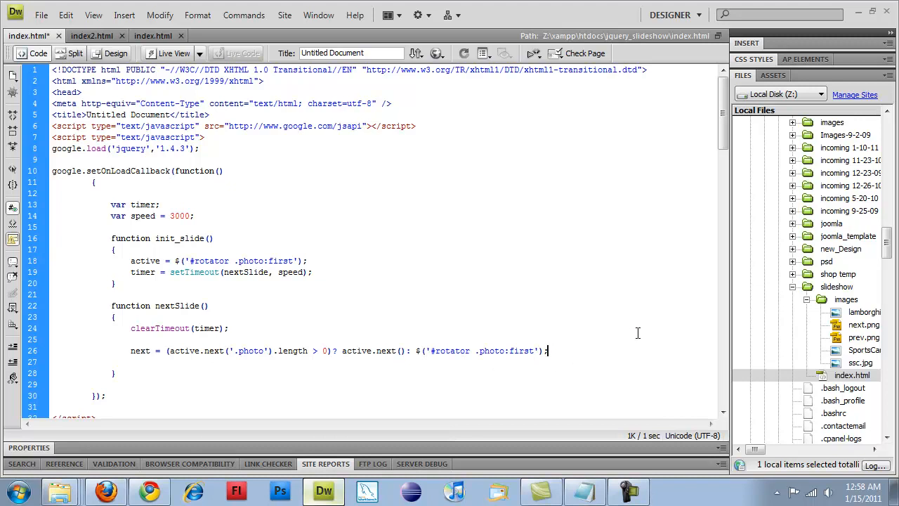
Step: Add active.fadeOut('slow') and next.fadeIn('slow') on new lines
{"action": "key", "text": "Return"}
{"action": "key", "text": "Return"}
{"action": "type", "text": "activ"}
{"action": "key", "text": "BackSpace"}
{"action": "key", "text": "BackSpace"}
{"action": "key", "text": "BackSpace"}
{"action": "type", "text": "ctri"}
{"action": "type", "text": "ve"}
{"action": "key", "text": "BackSpace"}
{"action": "key", "text": "BackSpace"}
{"action": "key", "text": "BackSpace"}
{"action": "key", "text": "BackSpace"}
{"action": "type", "text": "ive.f"}
{"action": "type", "text": "adeOut("}
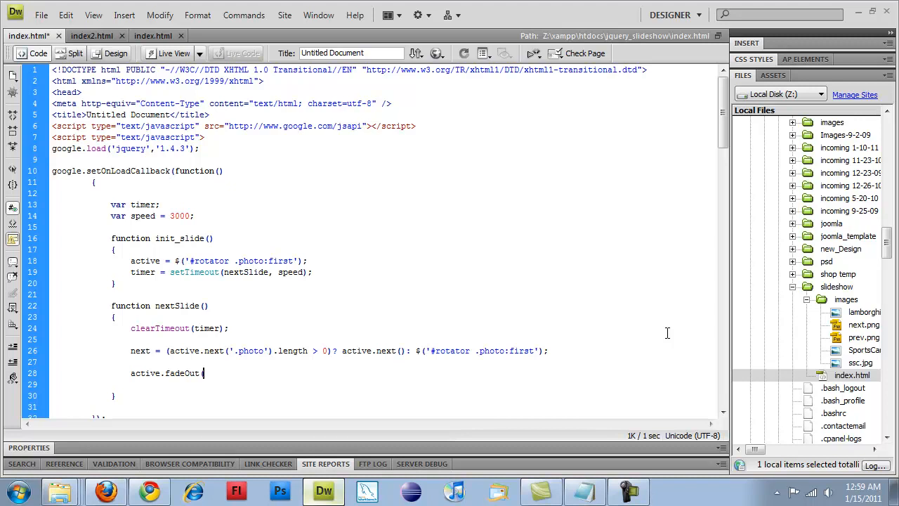
{"action": "type", "text": "'slow"}
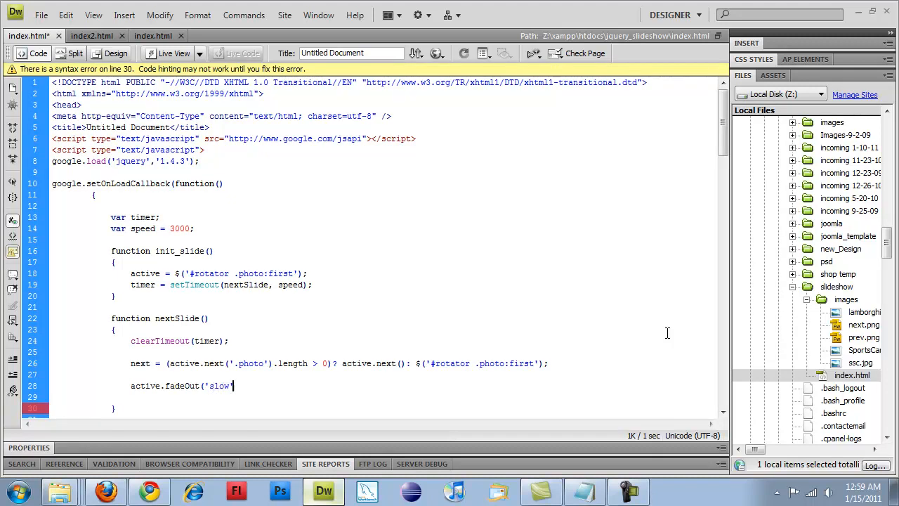
{"action": "key", "text": "BackSpace"}
{"action": "key", "text": "BackSpace"}
{"action": "key", "text": "BackSpace"}
{"action": "key", "text": "BackSpace"}
{"action": "key", "text": "BackSpace"}
{"action": "type", "text": "'"}
{"action": "type", "text": "slow')"}
{"action": "type", "text": ";"}
{"action": "key", "text": "Return"}
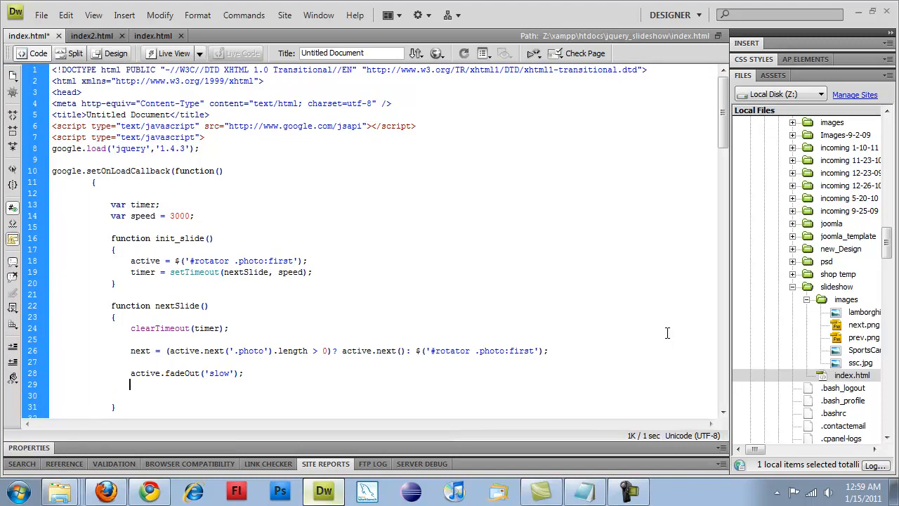
{"action": "type", "text": "next"}
{"action": "type", "text": ".fadeIn("}
{"action": "type", "text": "'"}
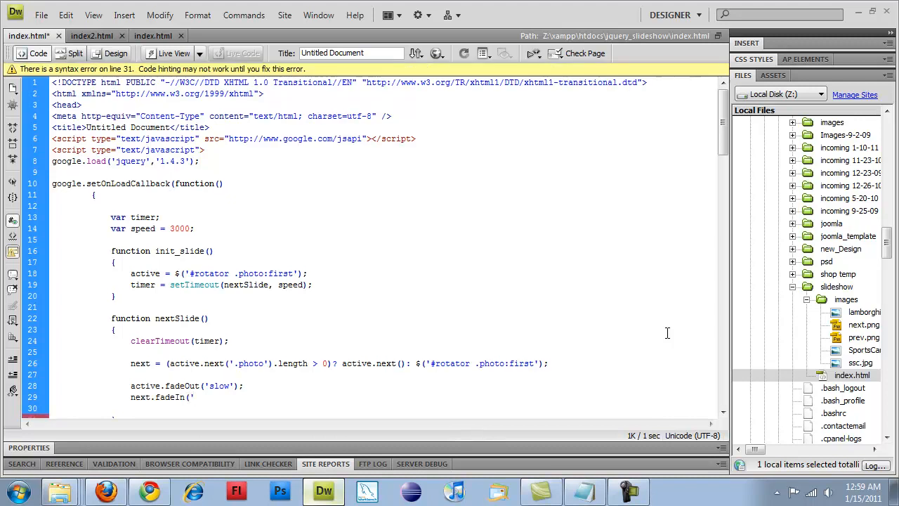
{"action": "type", "text": "slow');"}
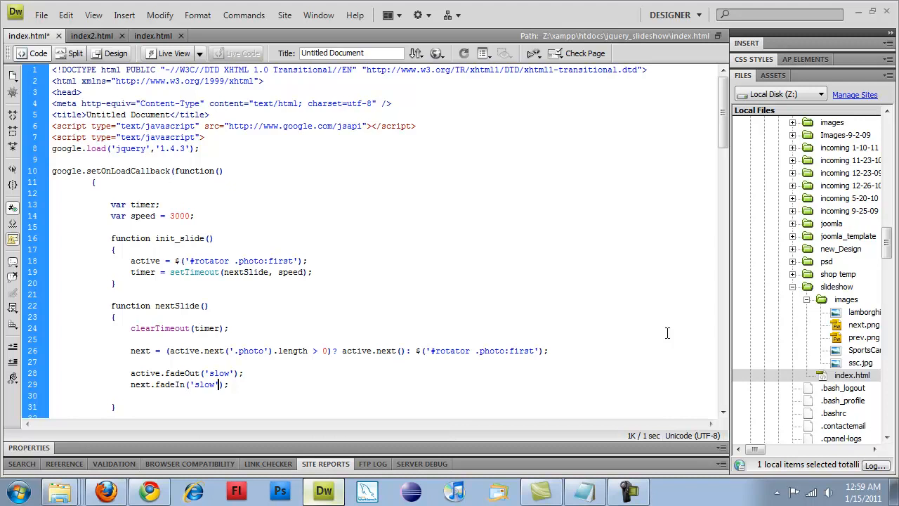
Step: Add active = next after the fadeIn call
{"action": "key", "text": "Return"}
{"action": "key", "text": "BackSpace"}
{"action": "type", "text": "active"}
{"action": "type", "text": "= next;"}
{"action": "key", "text": "Return"}
{"action": "key", "text": "Return"}
{"action": "type", "text": "timer ="}
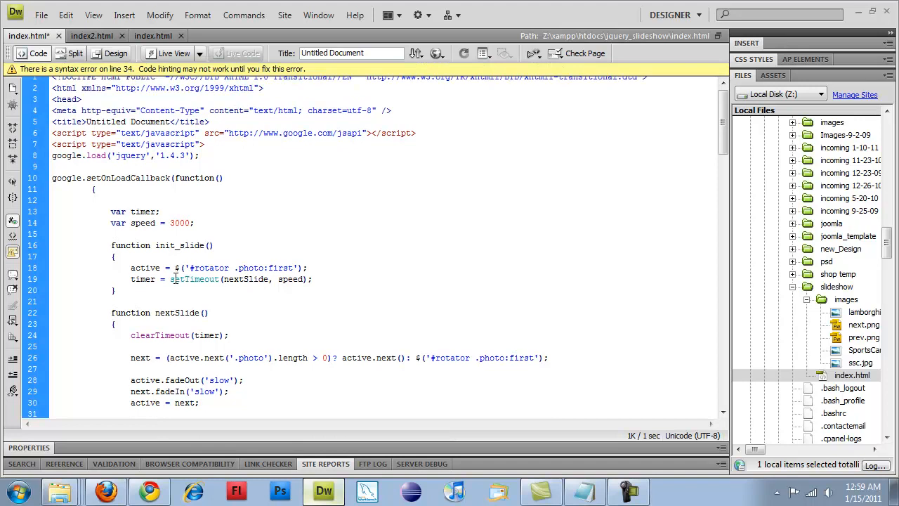
Step: End nextSlide with timer = setTimeout(nextSlide, speed), reusing the init_slide call
{"action": "left_click_drag", "start_coordinate": [171, 278], "coordinate": [317, 279]}
{"action": "key", "text": "ctrl+c"}
{"action": "scroll", "coordinate": [317, 279], "scroll_direction": "down", "scroll_amount": 3}
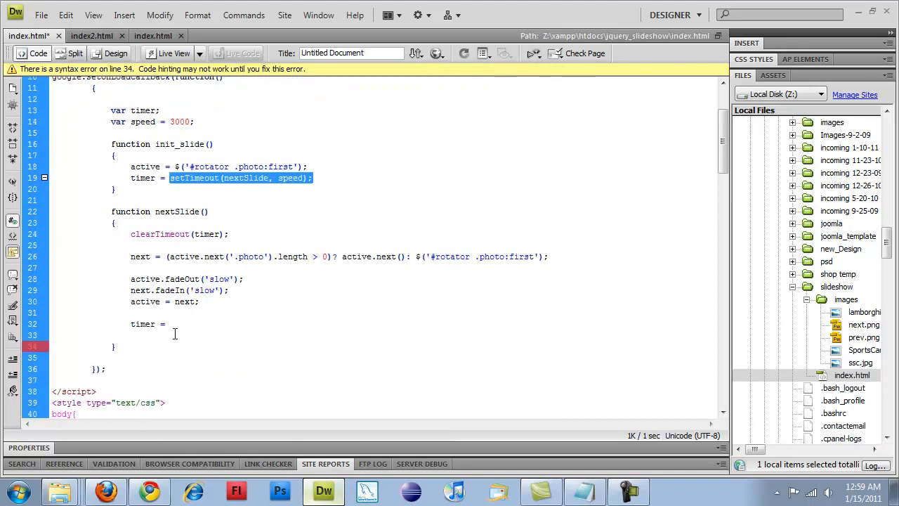
{"action": "left_click_drag", "start_coordinate": [131, 324], "coordinate": [176, 324]}
{"action": "key", "text": "ctrl+v"}
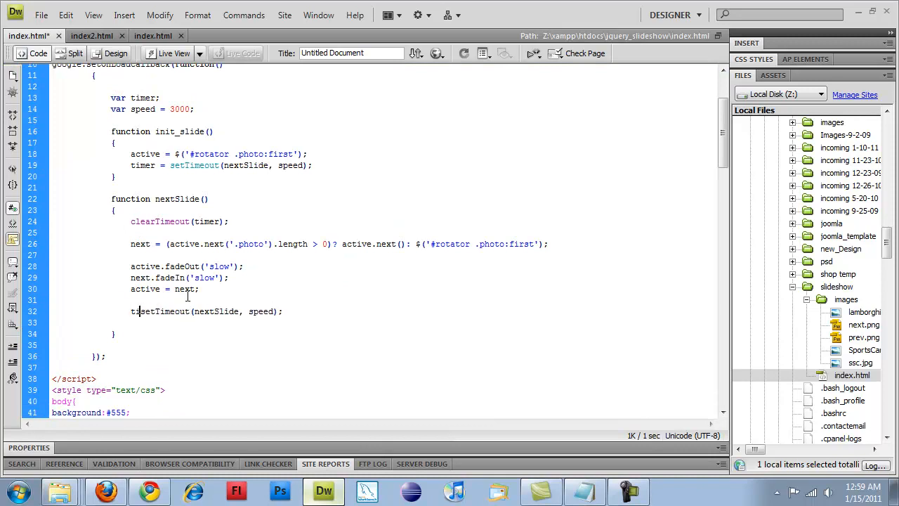
{"action": "type", "text": "timer ="}
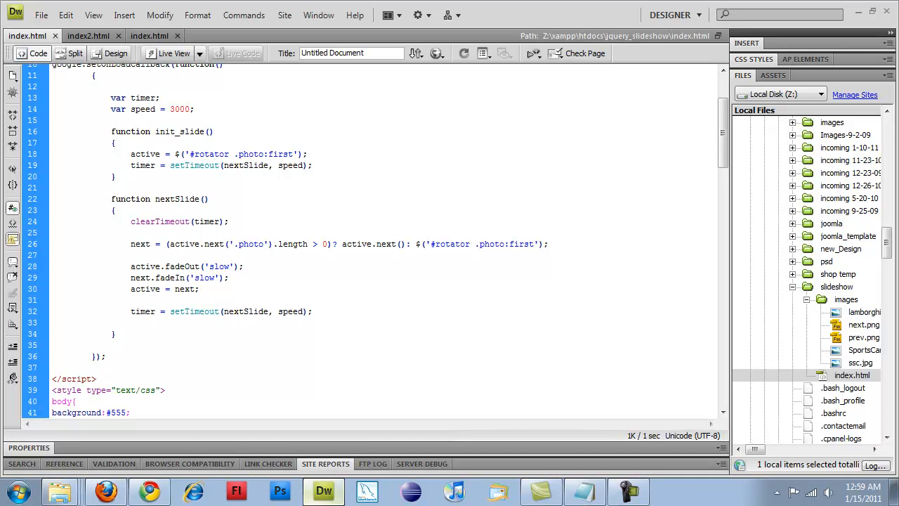
{"action": "left_click", "coordinate": [313, 311]}
{"action": "scroll", "coordinate": [334, 232], "scroll_direction": "up", "scroll_amount": 1}
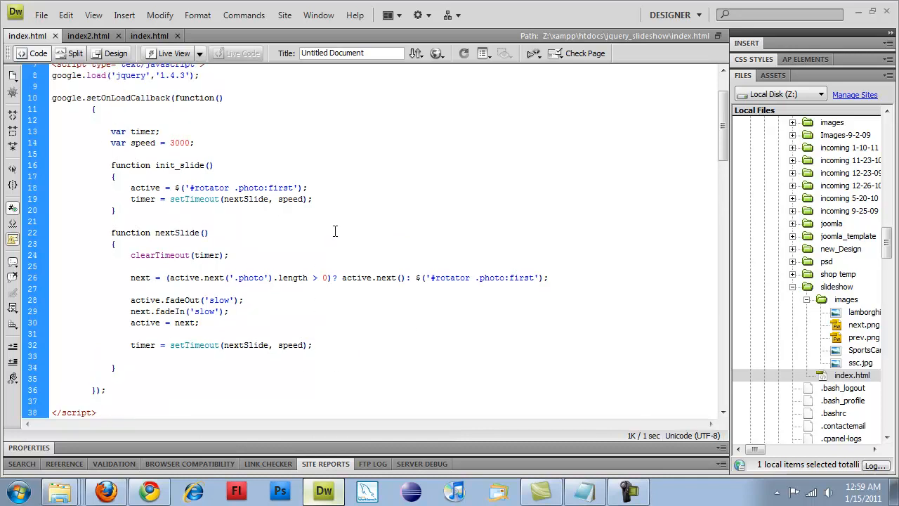
Step: Reload the slideshow page in Firefox to test the completed nextSlide function
{"action": "left_click", "coordinate": [107, 492]}
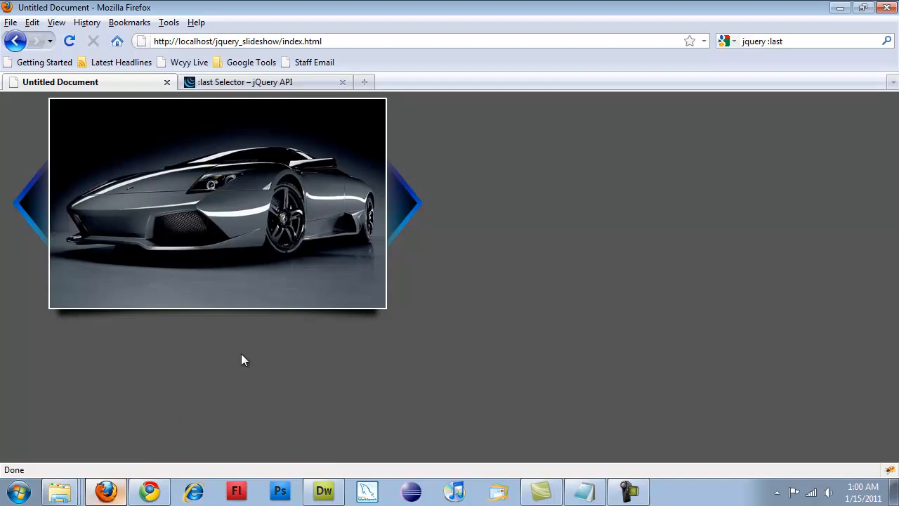
{"action": "key", "text": "F5"}
Step: Add an init_slide(); call on its own line below var speed = 3000; and save the script
{"action": "left_click", "coordinate": [323, 491]}
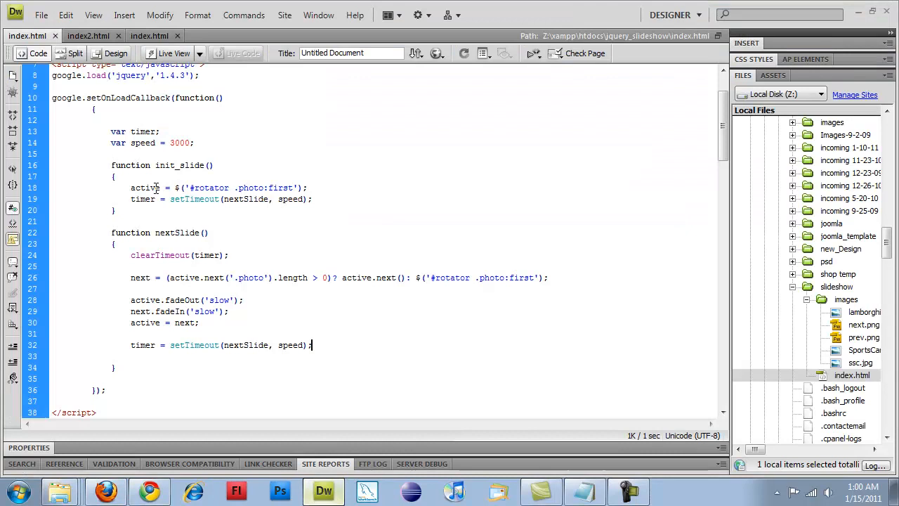
{"action": "left_click", "coordinate": [209, 143]}
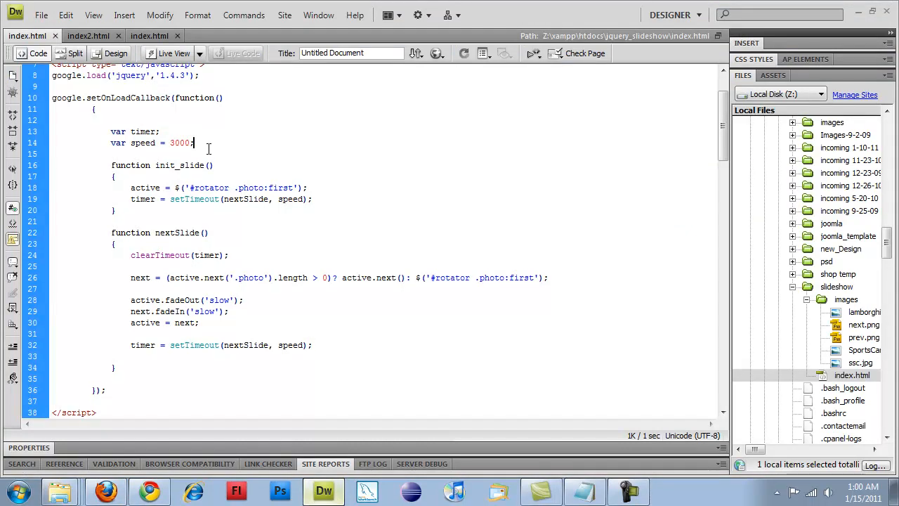
{"action": "key", "text": "Return"}
{"action": "key", "text": "Return"}
{"action": "type", "text": "c"}
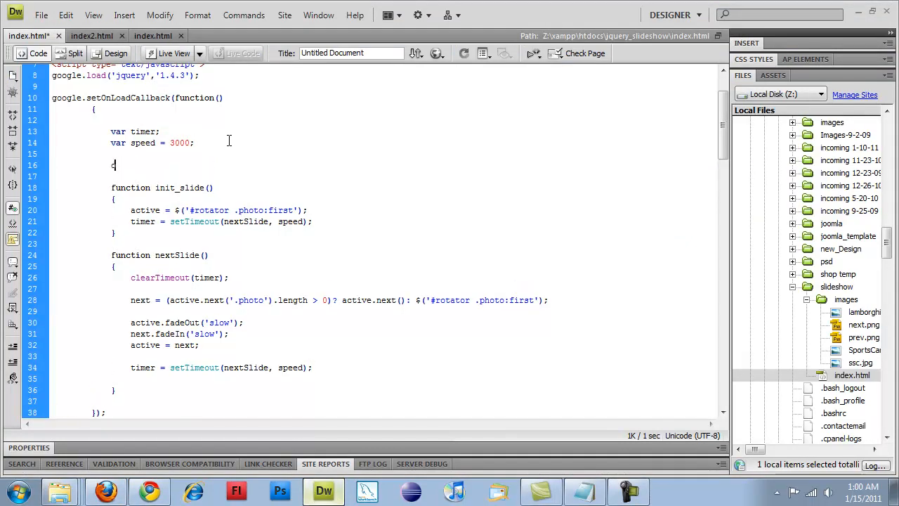
{"action": "key", "text": "BackSpace"}
{"action": "type", "text": "init_slid"}
{"action": "type", "text": "e();"}
{"action": "key", "text": "ctrl+s"}
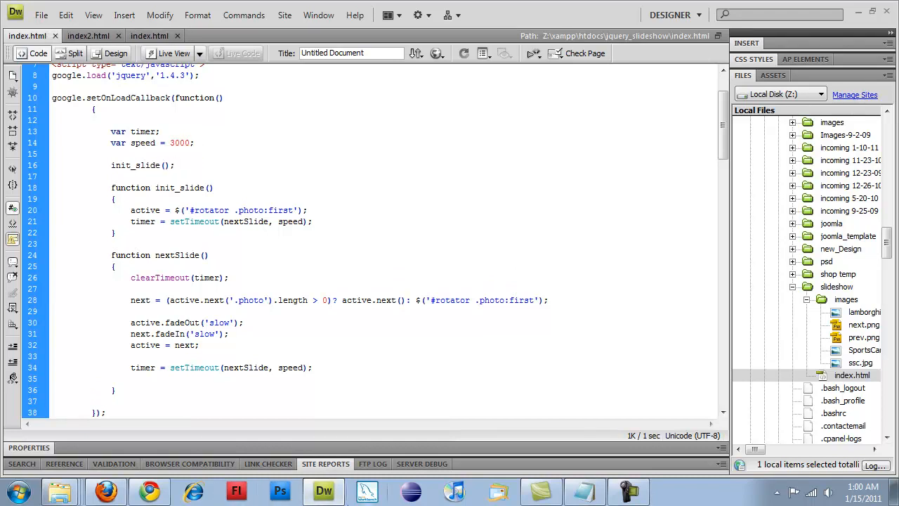
Step: Reload the page in Firefox and watch the slideshow auto-advance from the grey car to the red car
{"action": "left_click", "coordinate": [106, 490]}
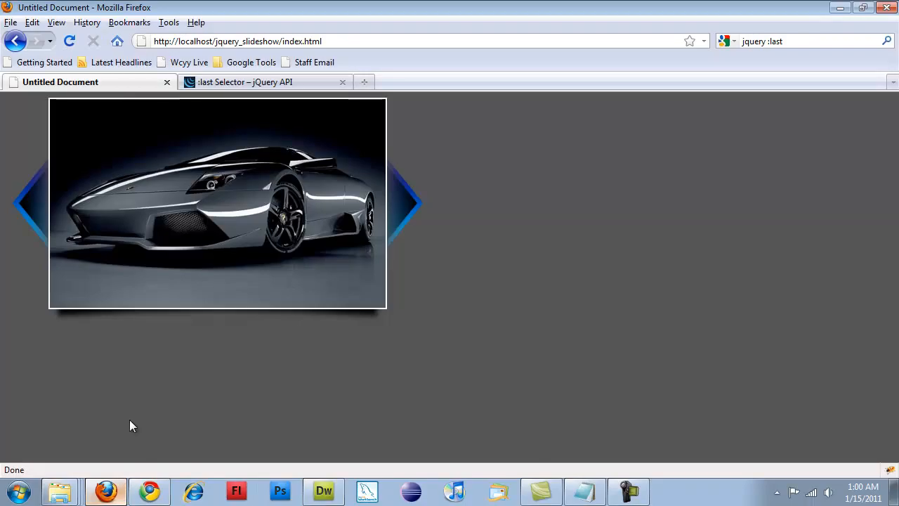
{"action": "key", "text": "F5"}
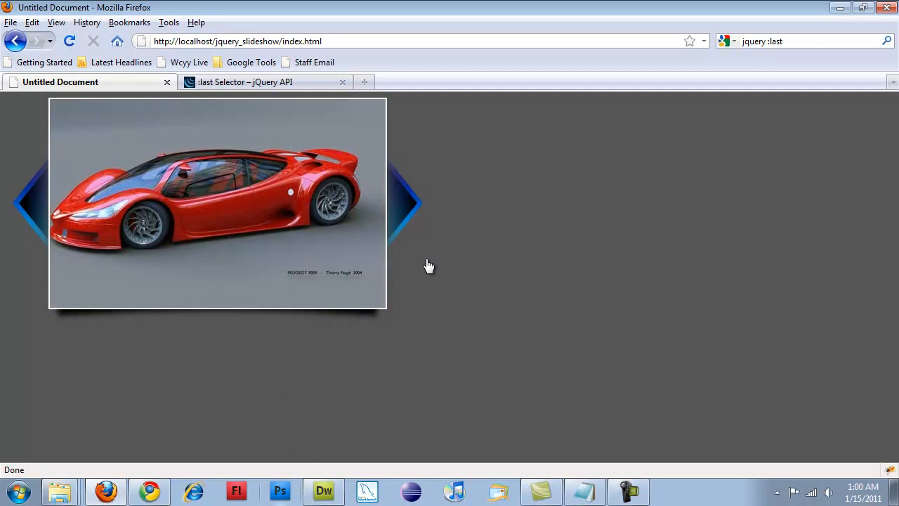
{"action": "left_click", "coordinate": [323, 490]}
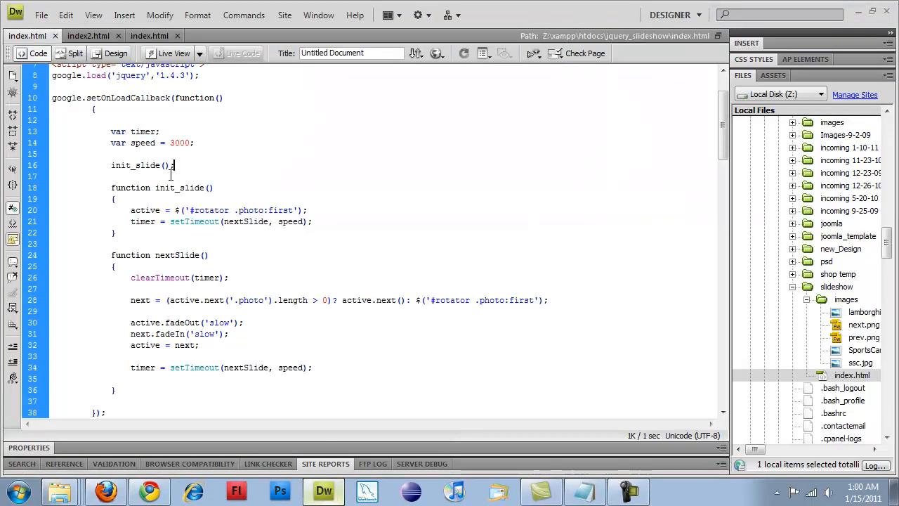
Step: Duplicate the nextSlide function below itself and rename the copy prevSlide
{"action": "left_click_drag", "start_coordinate": [112, 254], "coordinate": [137, 388]}
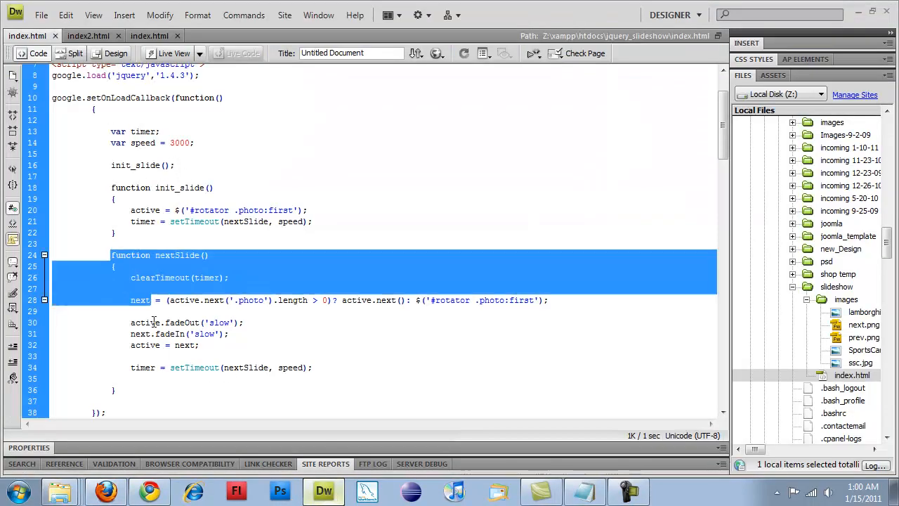
{"action": "key", "text": "ctrl+c"}
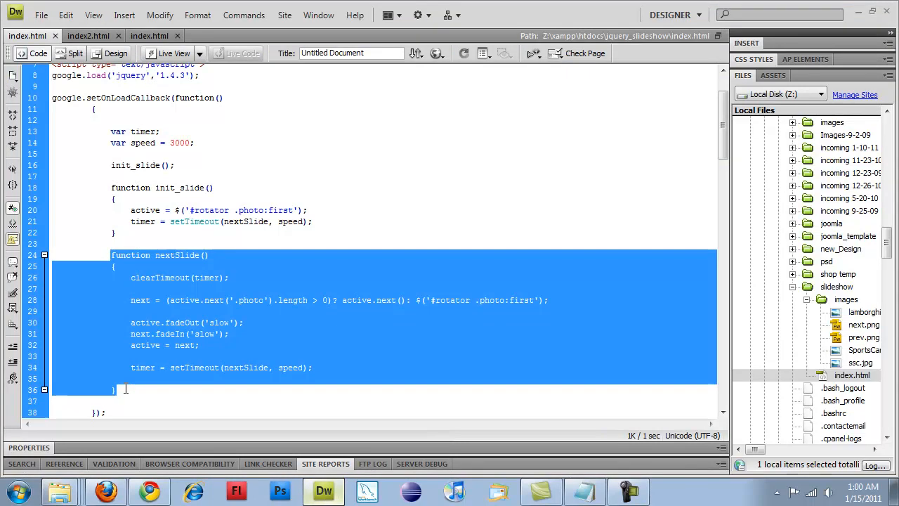
{"action": "left_click", "coordinate": [131, 389]}
{"action": "key", "text": "ctrl+v"}
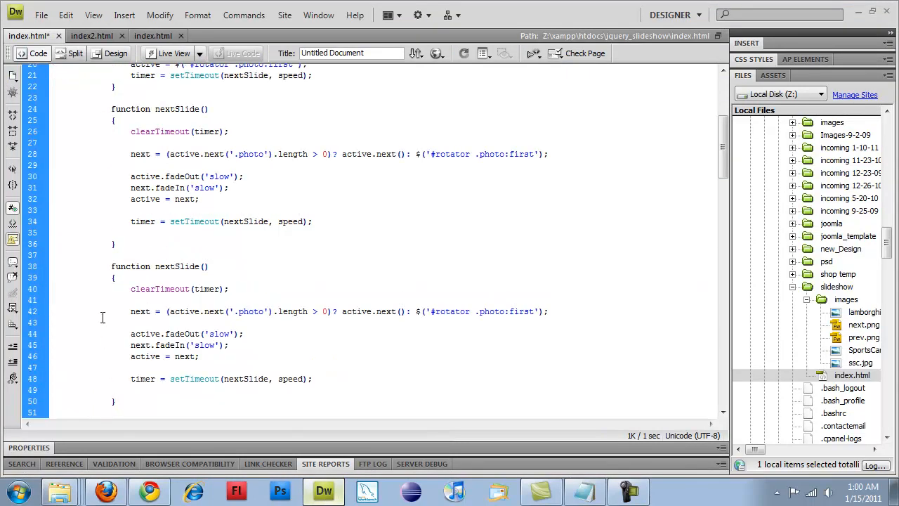
{"action": "left_click_drag", "start_coordinate": [154, 266], "coordinate": [175, 268]}
{"action": "type", "text": "prev"}
Step: In prevSlide use active.prev('.photo'), active.prev() and '#rotator .photo:last', then save
{"action": "double_click", "coordinate": [206, 310]}
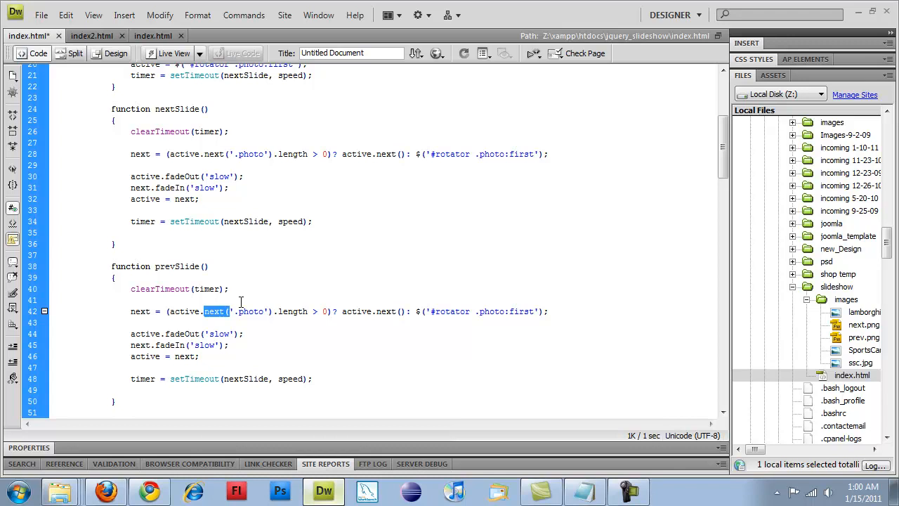
{"action": "type", "text": "prev"}
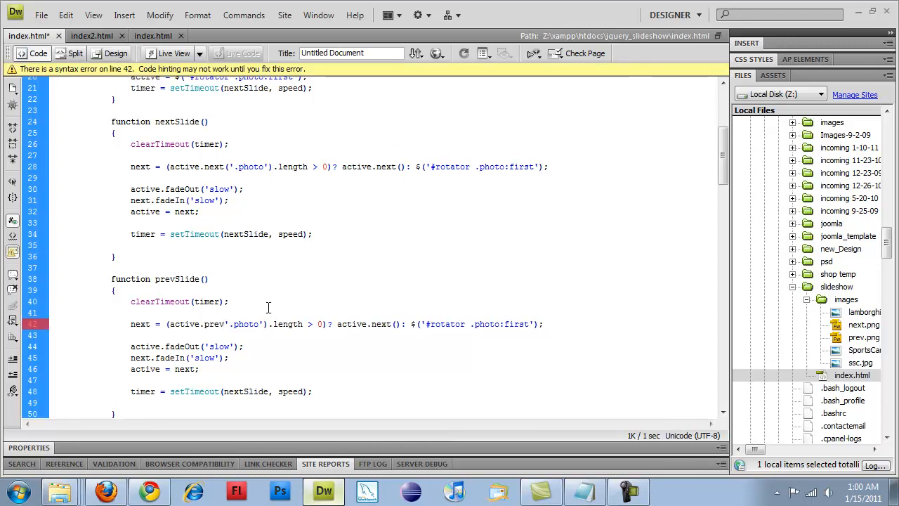
{"action": "type", "text": "("}
{"action": "left_click", "coordinate": [325, 311]}
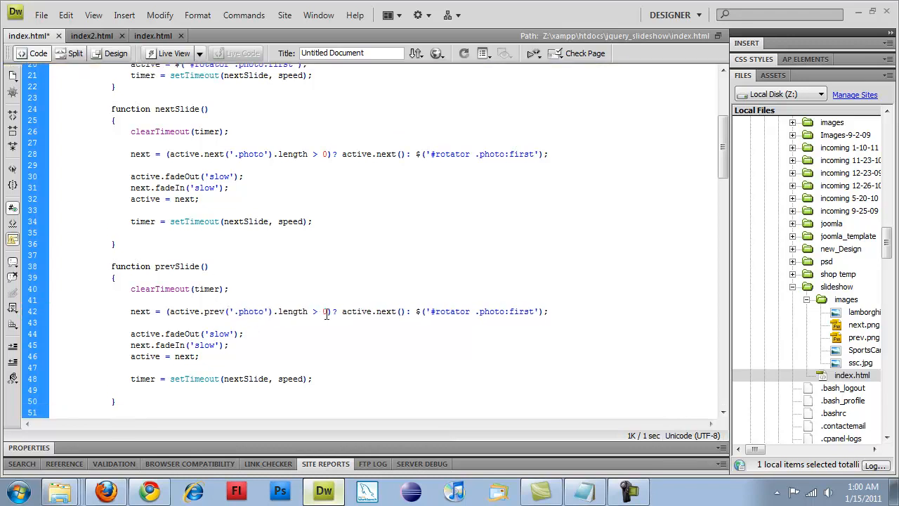
{"action": "left_click_drag", "start_coordinate": [376, 311], "coordinate": [401, 312]}
{"action": "type", "text": "prev"}
{"action": "left_click_drag", "start_coordinate": [509, 311], "coordinate": [534, 313]}
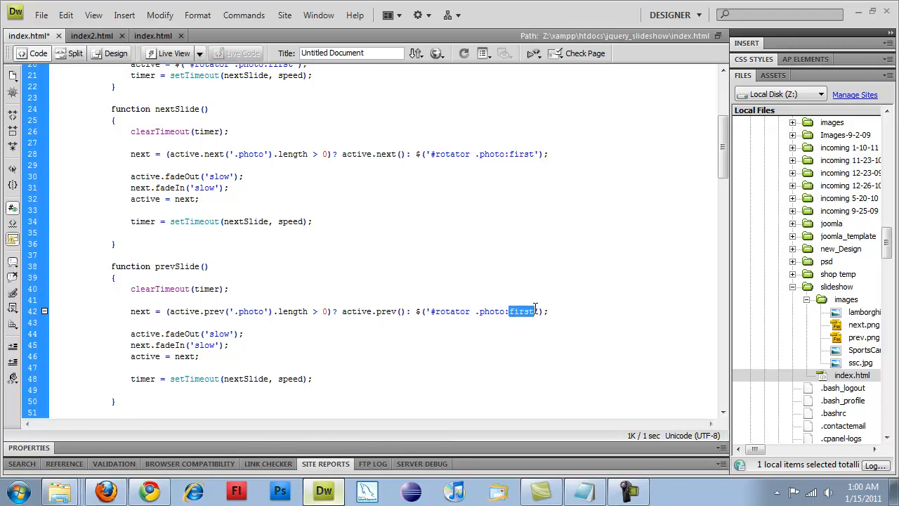
{"action": "type", "text": "last"}
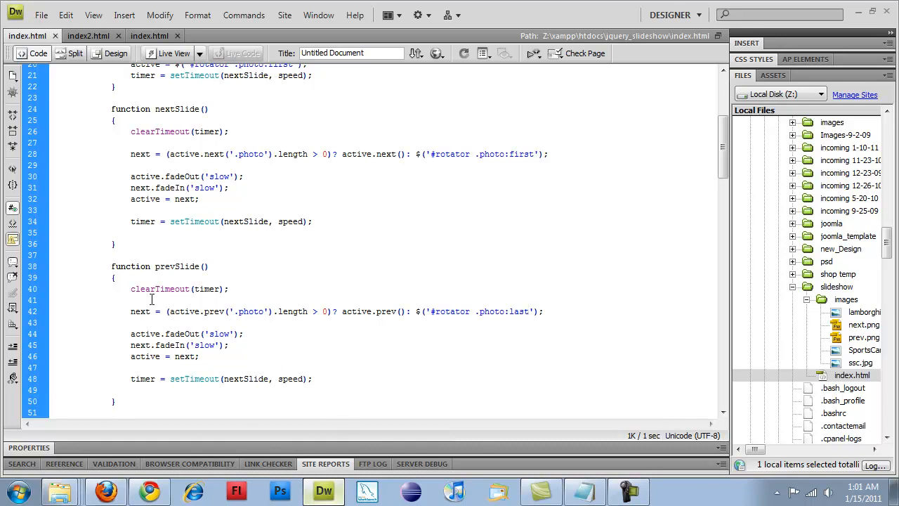
{"action": "scroll", "coordinate": [336, 401], "scroll_direction": "up", "scroll_amount": 4}
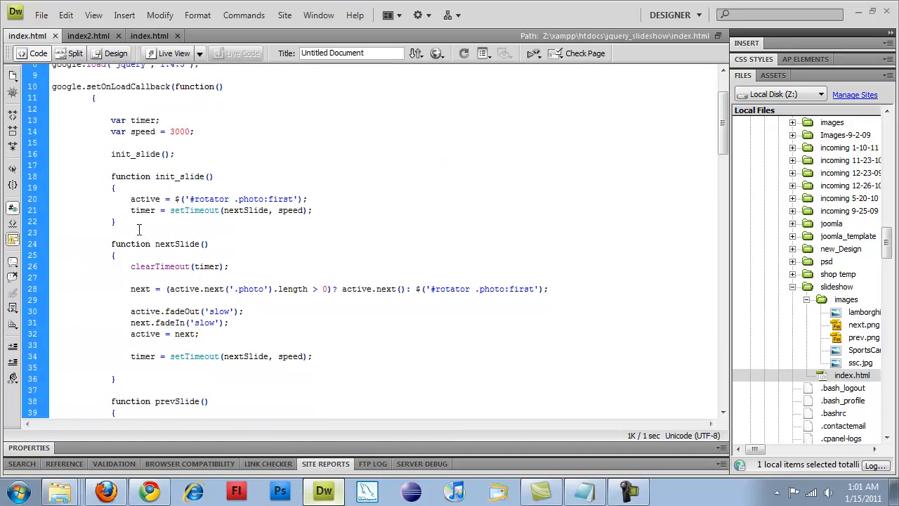
Step: Below init_slide(), start a $('#prev, #next').hover call with its first empty handler function
{"action": "left_click", "coordinate": [181, 153]}
{"action": "key", "text": "Return"}
{"action": "key", "text": "Return"}
{"action": "type", "text": "v"}
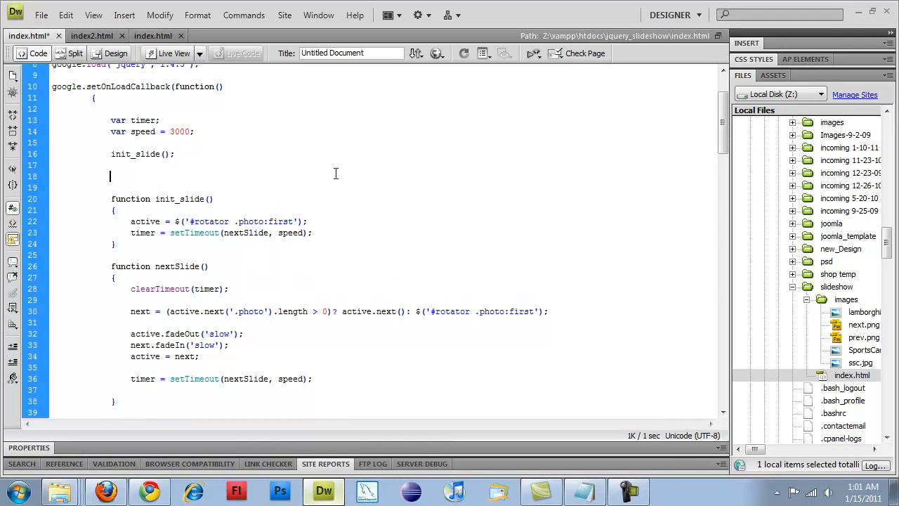
{"action": "type", "text": "$("}
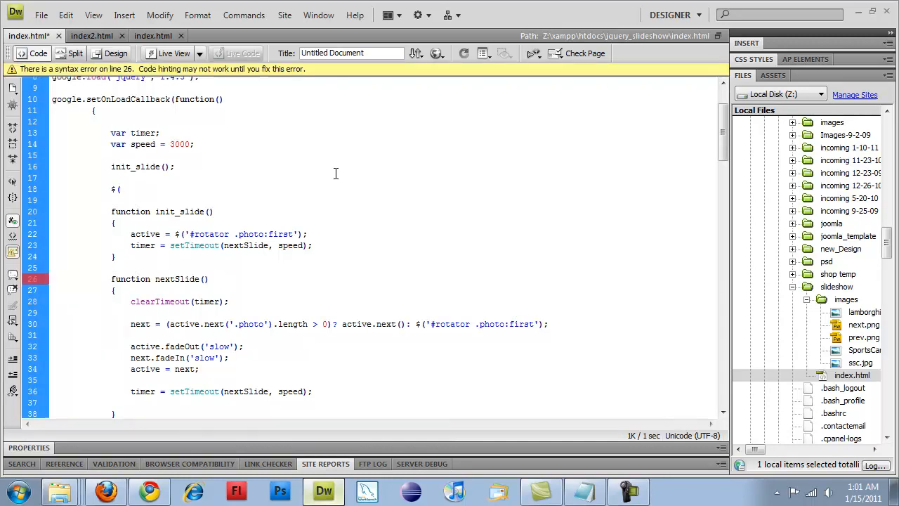
{"action": "type", "text": "#pre"}
{"action": "key", "text": "BackSpace"}
{"action": "key", "text": "BackSpace"}
{"action": "key", "text": "BackSpace"}
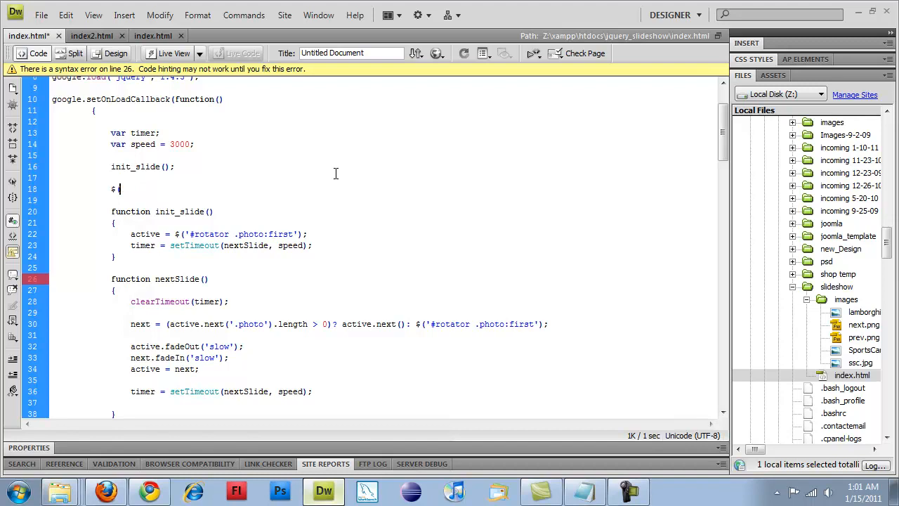
{"action": "type", "text": "'#pre"}
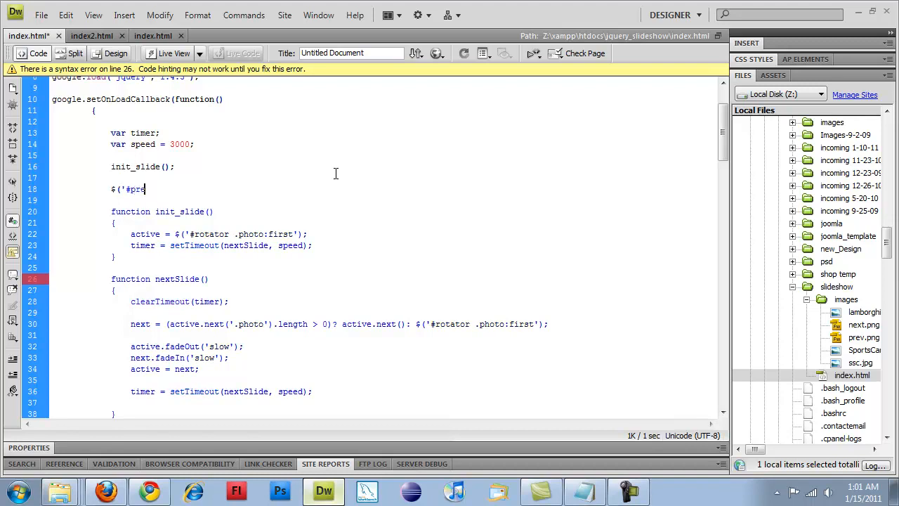
{"action": "type", "text": "v, #"}
{"action": "type", "text": "next')"}
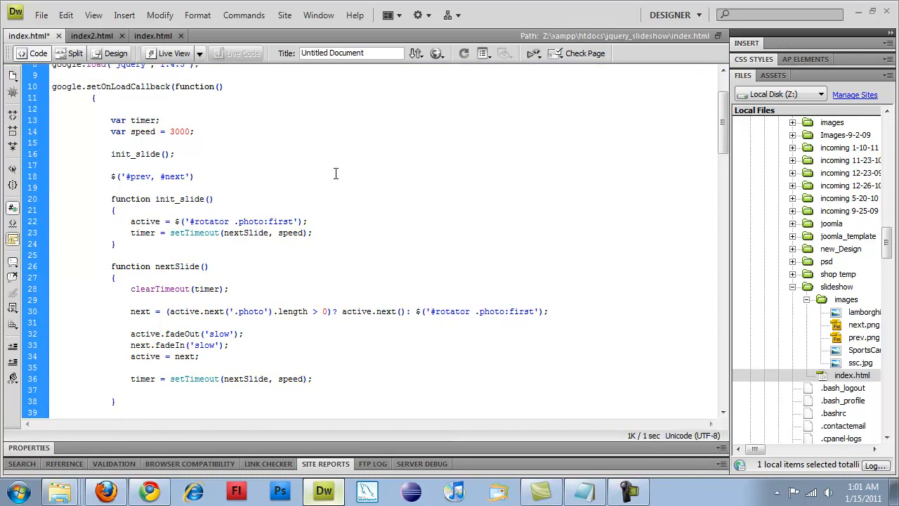
{"action": "type", "text": "."}
{"action": "type", "text": "hover("}
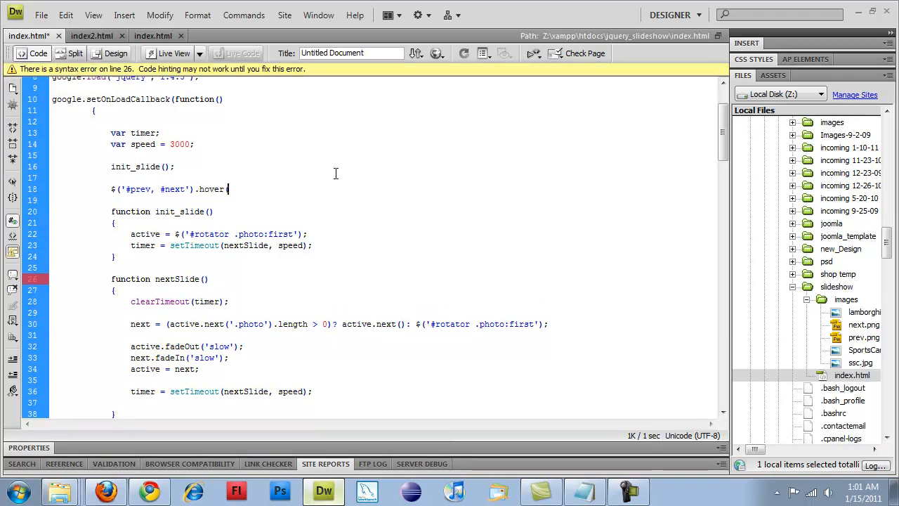
{"action": "type", "text": "function("}
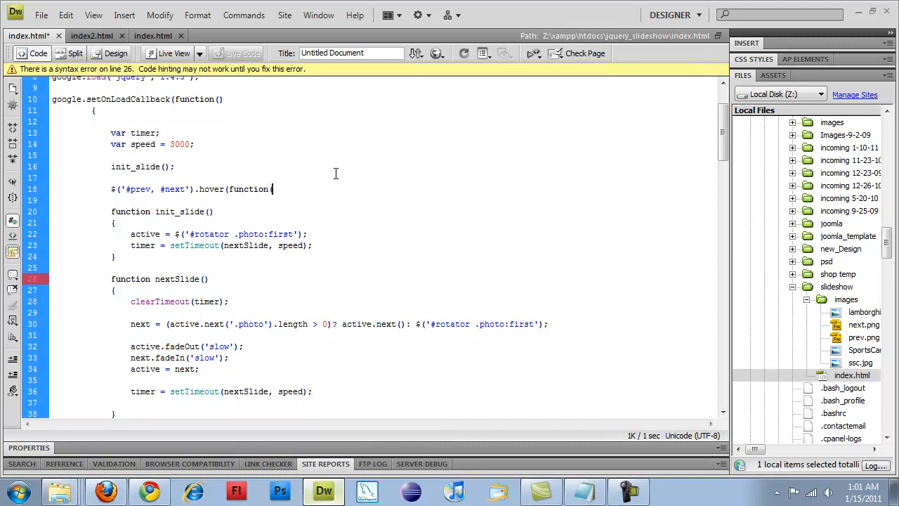
{"action": "type", "text": "){"}
{"action": "key", "text": "Return"}
{"action": "key", "text": "Return"}
{"action": "type", "text": "},"}
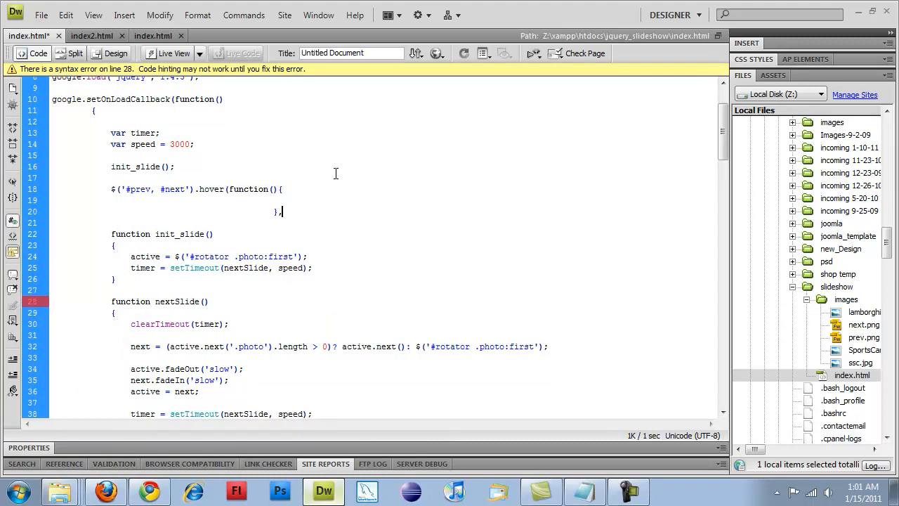
{"action": "key", "text": "Return"}
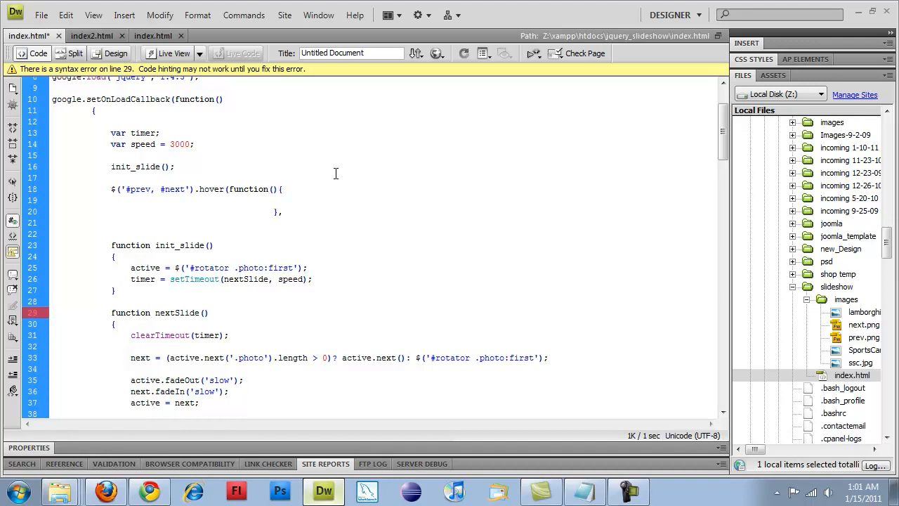
{"action": "type", "text": "function"}
{"action": "type", "text": "(){"}
Step: Add the second empty handler function, close the hover call and tidy the indentation
{"action": "key", "text": "Return"}
{"action": "key", "text": "Return"}
{"action": "type", "text": "}"}
{"action": "key", "text": "Return"}
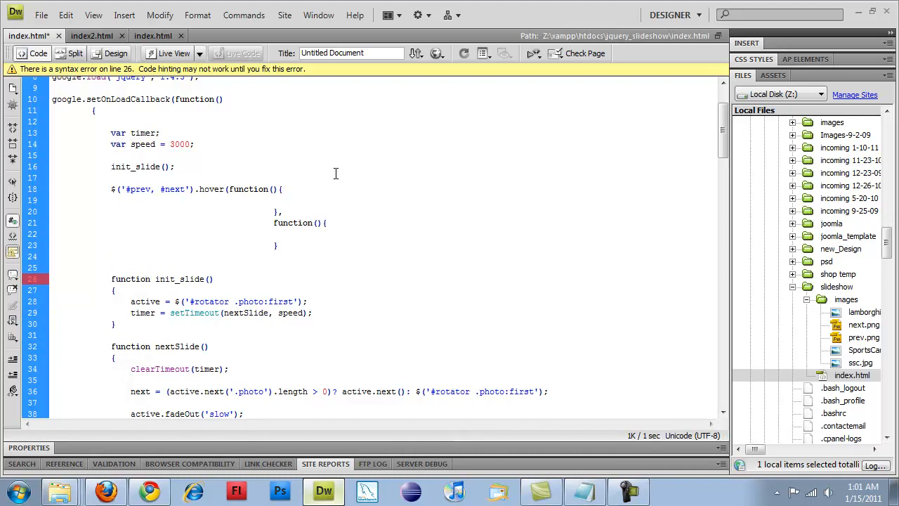
{"action": "type", "text": ");"}
{"action": "key", "text": "shift+Tab"}
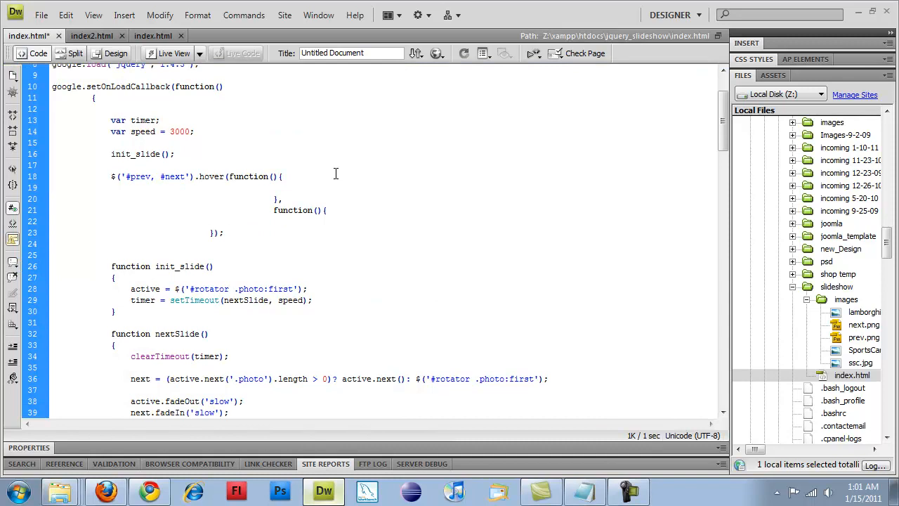
{"action": "key", "text": "Up"}
{"action": "key", "text": "Up"}
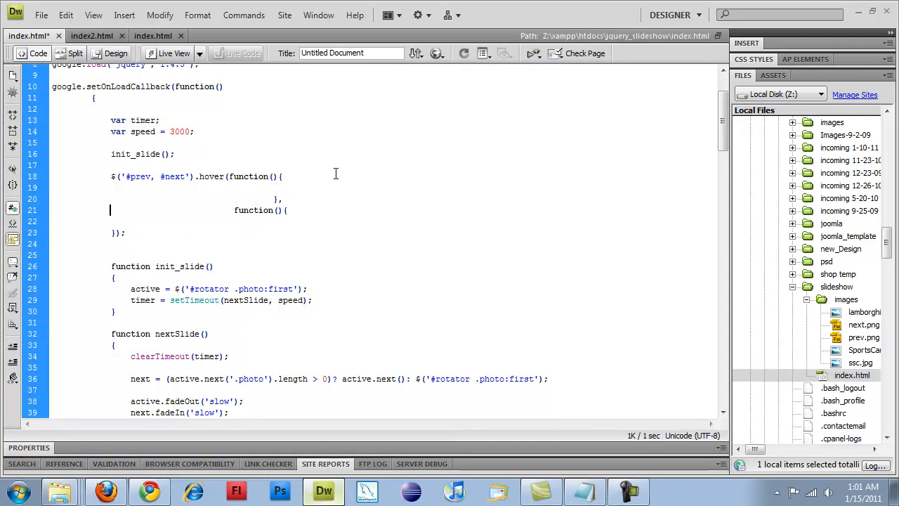
{"action": "key", "text": "shift+Tab"}
{"action": "key", "text": "shift+Tab"}
{"action": "key", "text": "shift+Tab"}
{"action": "key", "text": "shift+Tab"}
{"action": "key", "text": "shift+Tab"}
{"action": "key", "text": "shift+Tab"}
{"action": "key", "text": "shift+Tab"}
{"action": "key", "text": "shift+Tab"}
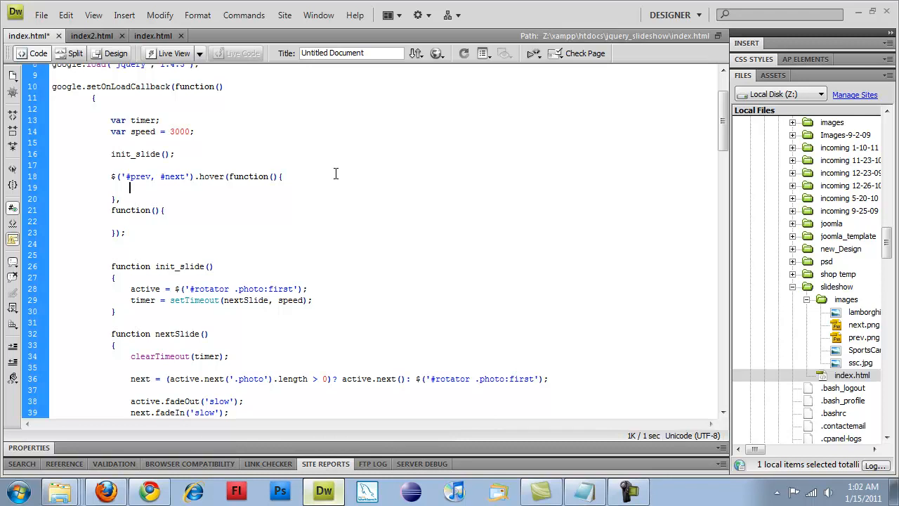
{"action": "type", "text": "$(this)."}
{"action": "type", "text": "find("}
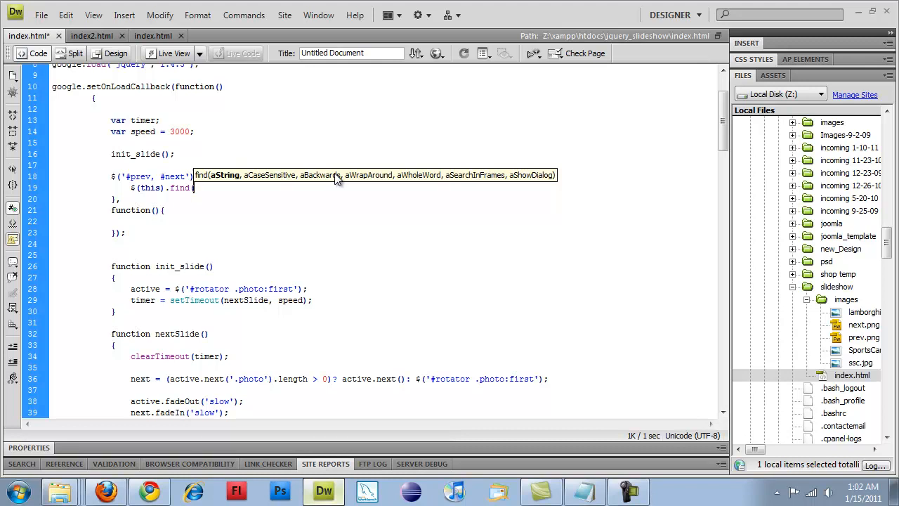
{"action": "type", "text": "'.btn"}
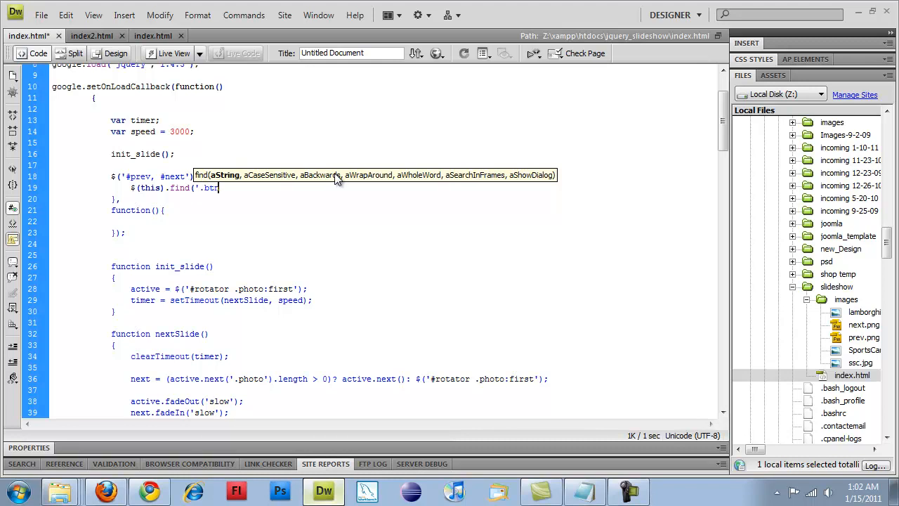
{"action": "type", "text": "')"}
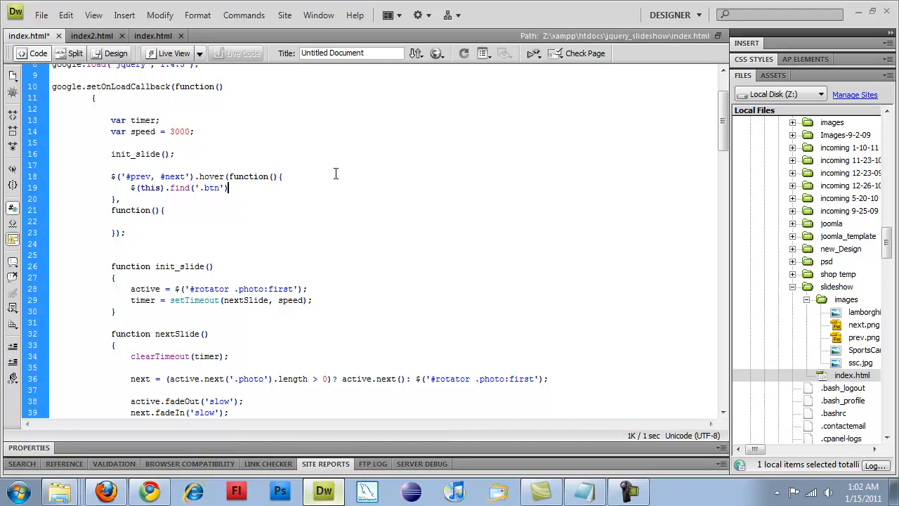
{"action": "type", "text": ".fad"}
{"action": "type", "text": "eIn("}
{"action": "type", "text": "'"}
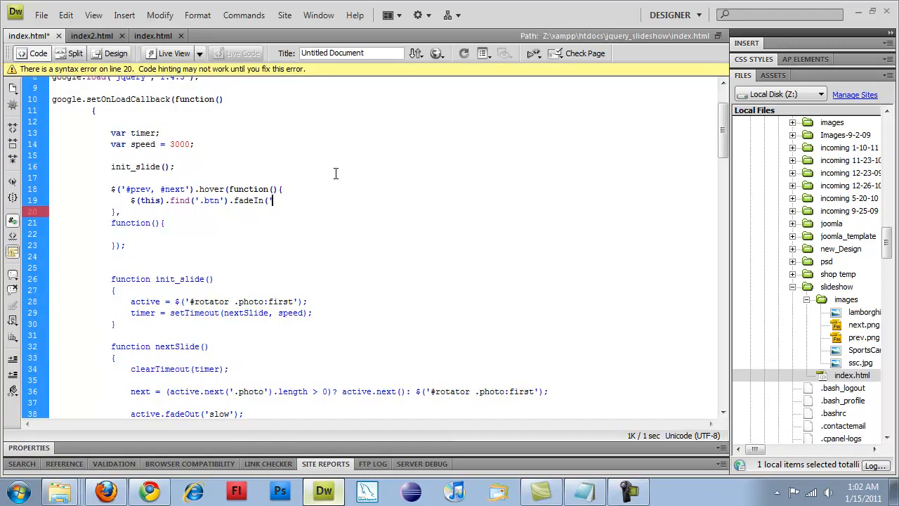
{"action": "type", "text": "slow');"}
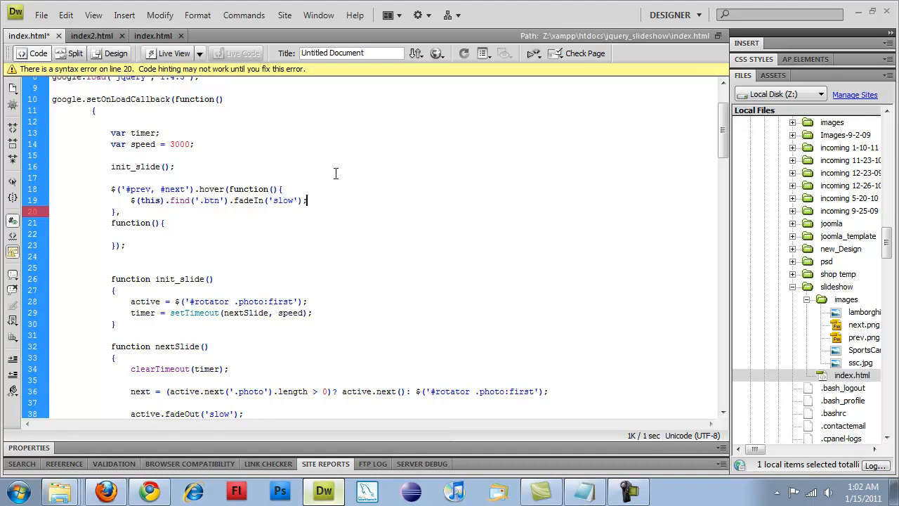
Step: Make the handlers $(this).find('.btn').fadeIn('slow') and fadeOut('slow'), then save index.html
{"action": "key", "text": "Down"}
{"action": "key", "text": "Down"}
{"action": "key", "text": "Down"}
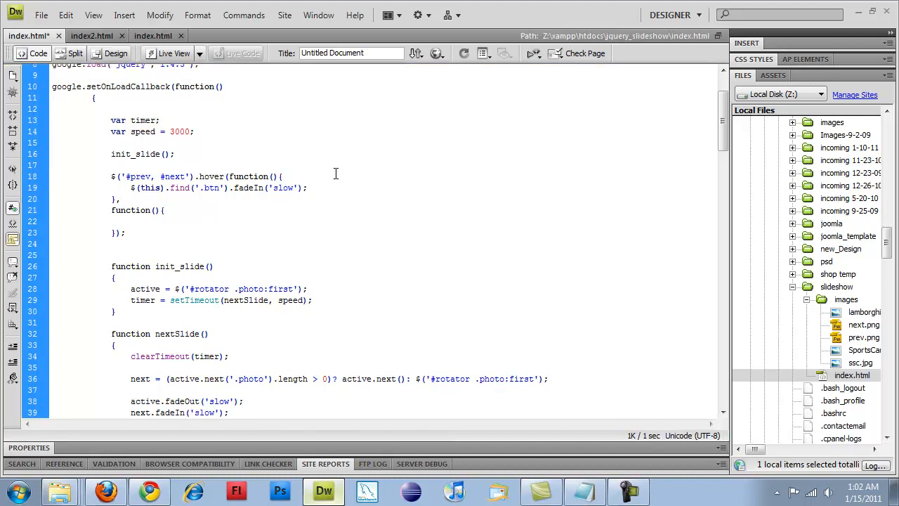
{"action": "key", "text": "BackSpace"}
{"action": "key", "text": "BackSpace"}
{"action": "type", "text": "$this"}
{"action": "key", "text": "BackSpace"}
{"action": "key", "text": "BackSpace"}
{"action": "type", "text": "(this).fin"}
{"action": "type", "text": "d('"}
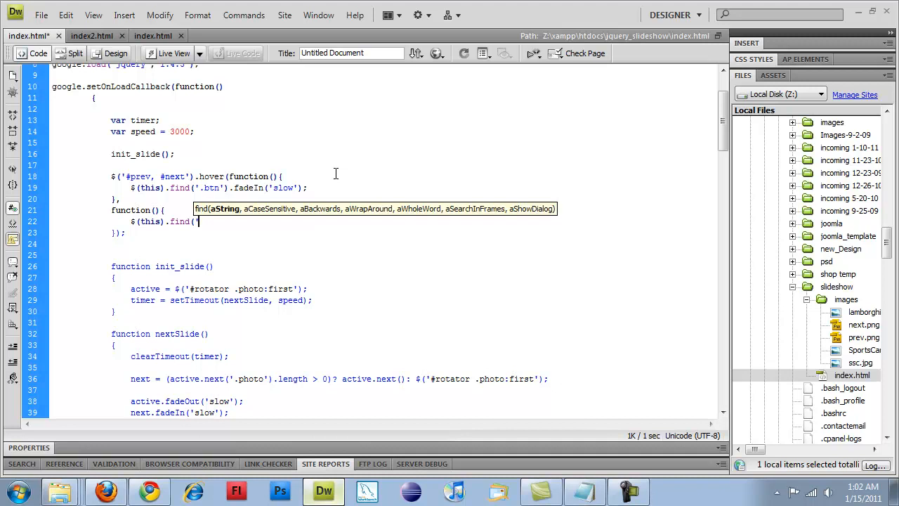
{"action": "type", "text": ".btn')"}
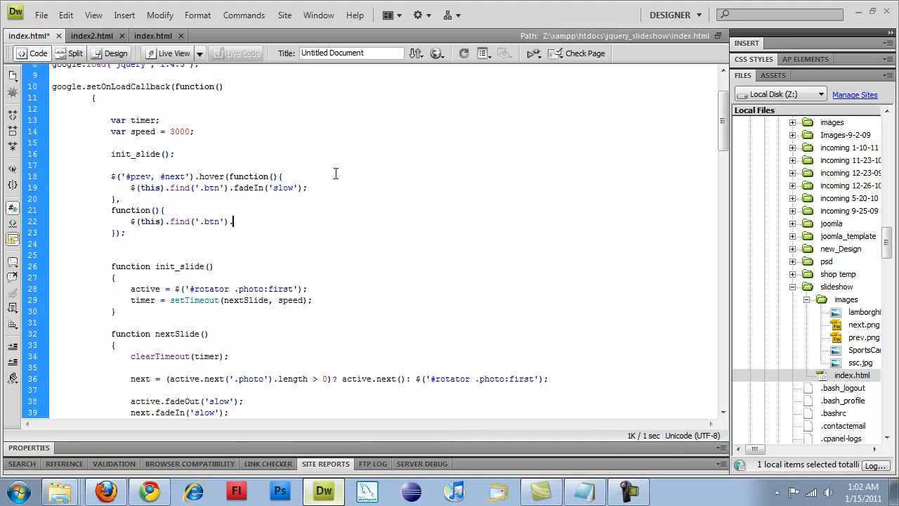
{"action": "type", "text": ".fadeOut('"}
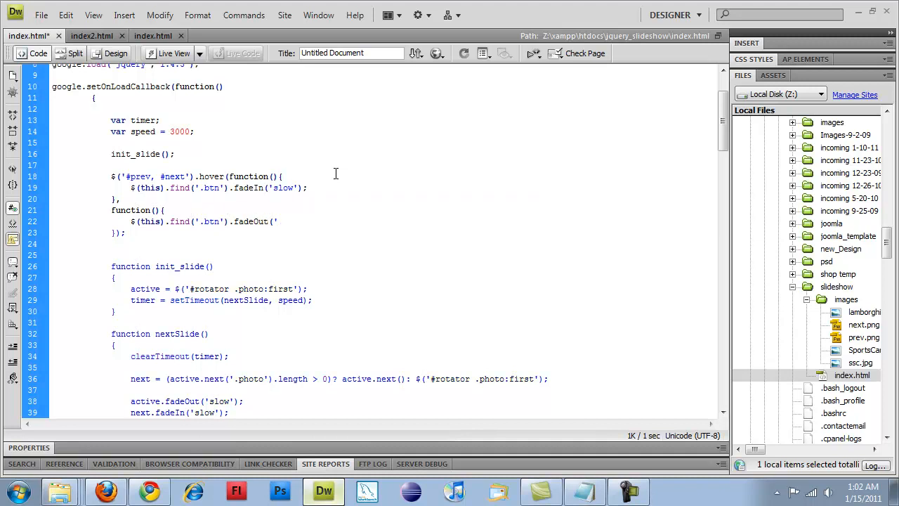
{"action": "type", "text": "slow');"}
{"action": "key", "text": "ctrl+s"}
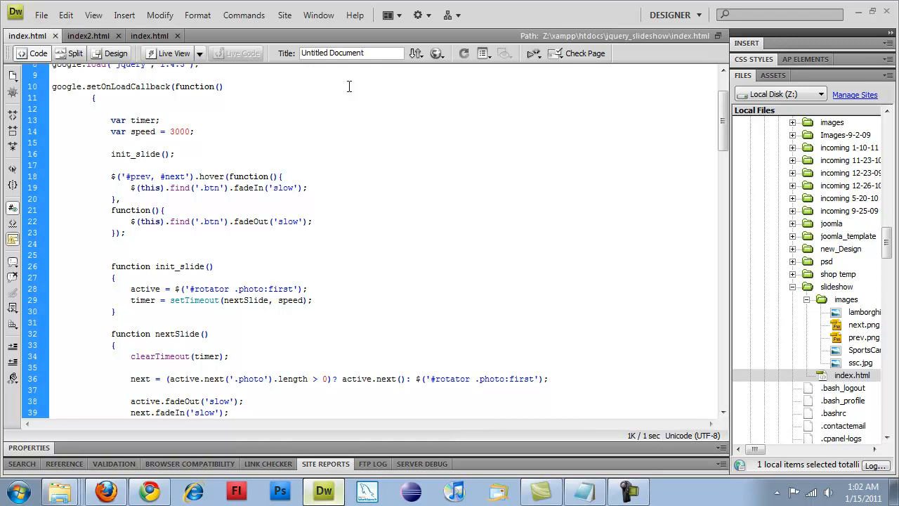
Step: Reload the slideshow in Firefox and use the left arrow to step back to the grey sports car
{"action": "key", "text": "alt+Tab"}
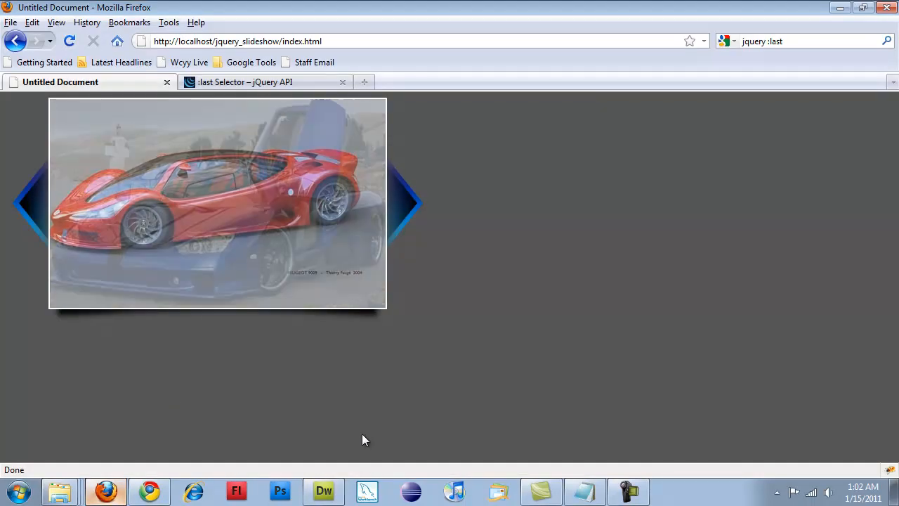
{"action": "key", "text": "F5"}
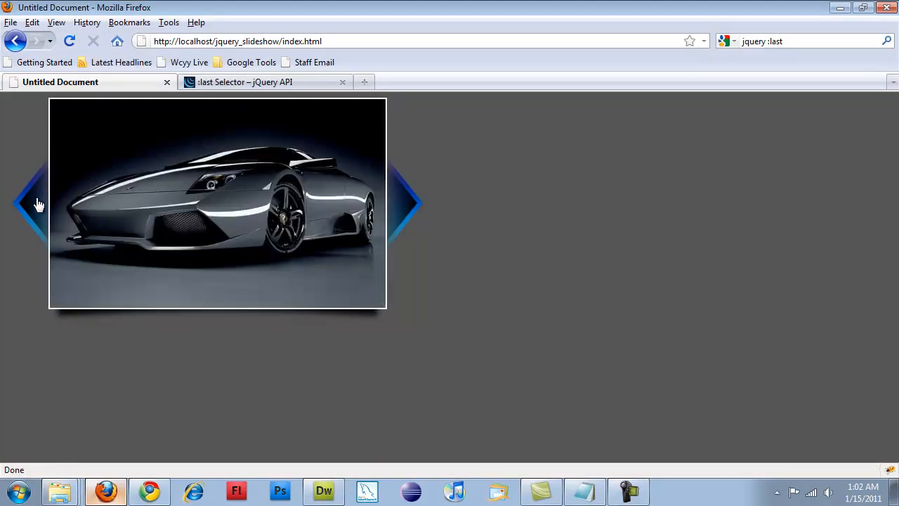
{"action": "left_click", "coordinate": [31, 214]}
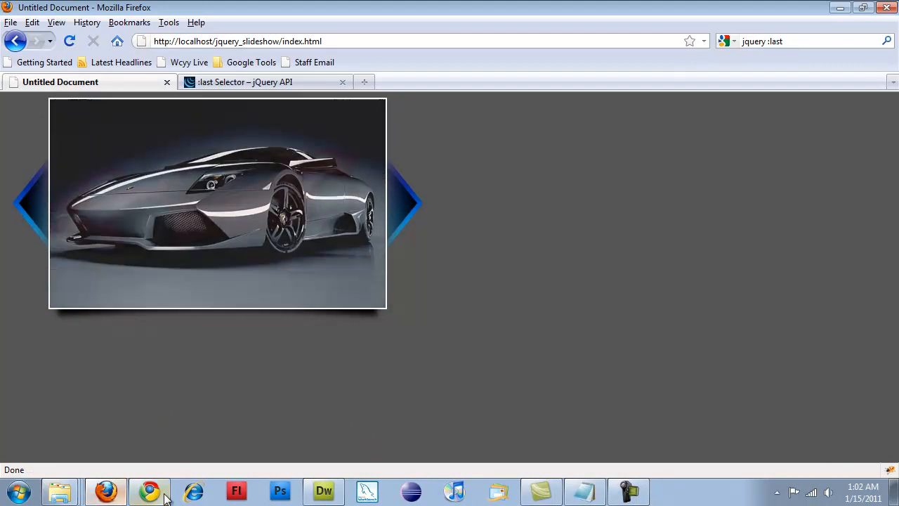